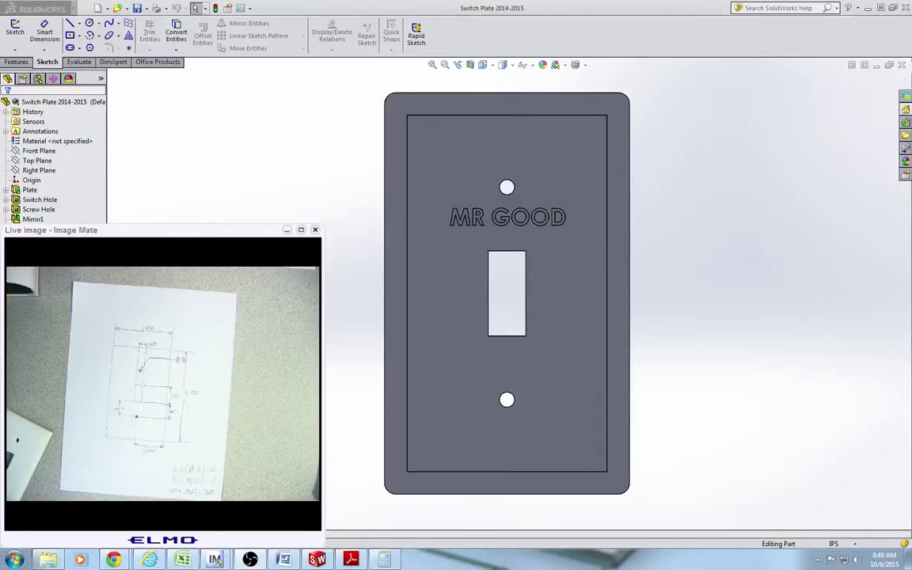
Examine the hand-drawn dimension sketch at full size and the reverse side of the existing switch plate model.
{"action": "left_click", "coordinate": [302, 230]}
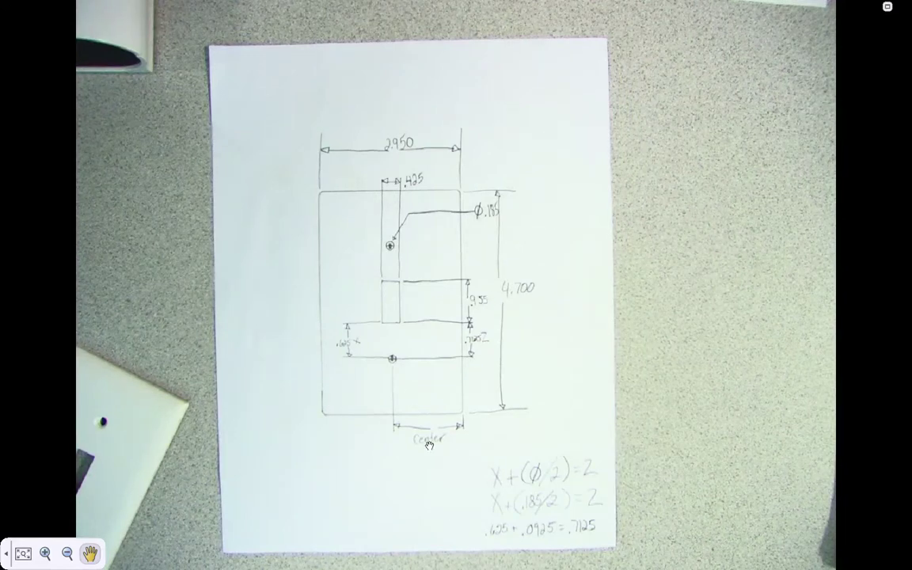
{"action": "key", "text": "Escape"}
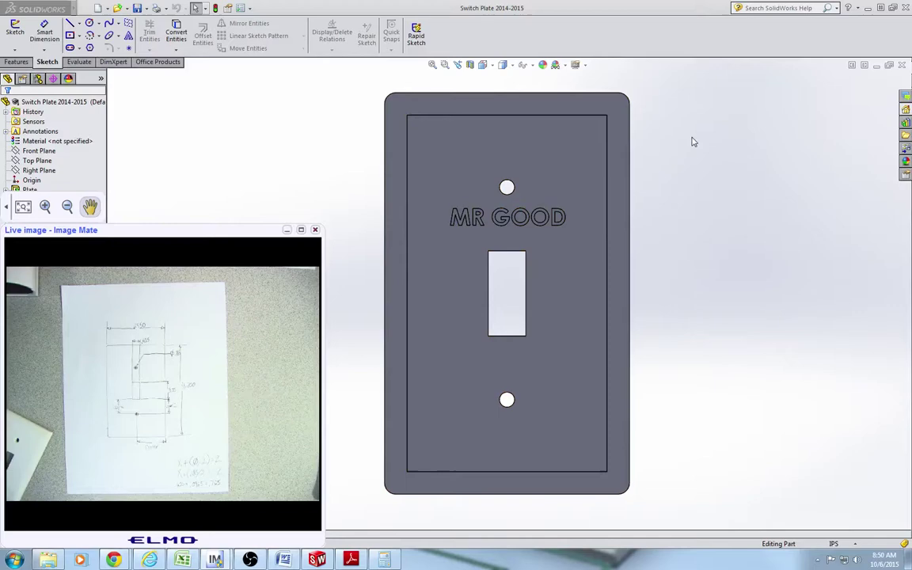
{"action": "left_click", "coordinate": [692, 139]}
{"action": "middle_click_drag", "start_coordinate": [383, 216], "coordinate": [546, 293]}
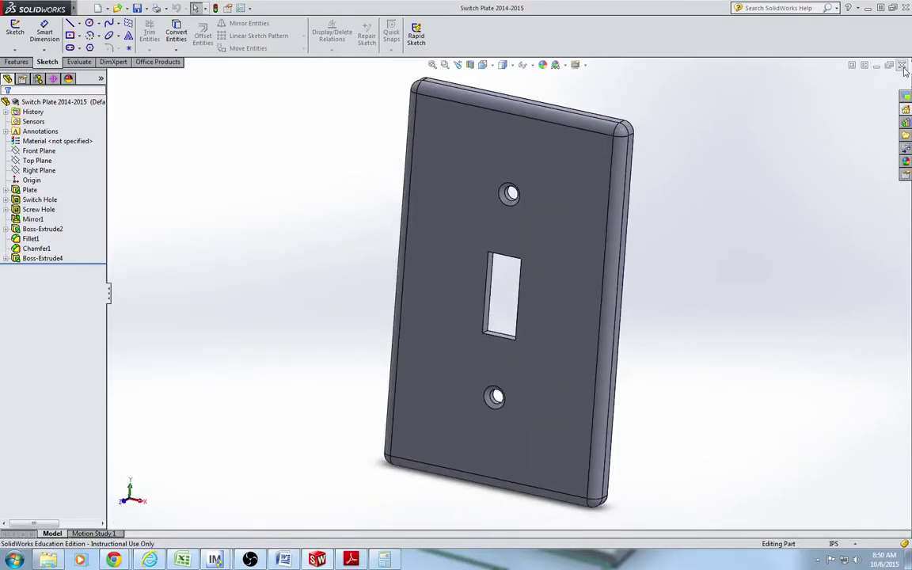
Close the existing switch plate model and create a new part document.
{"action": "left_click", "coordinate": [901, 66]}
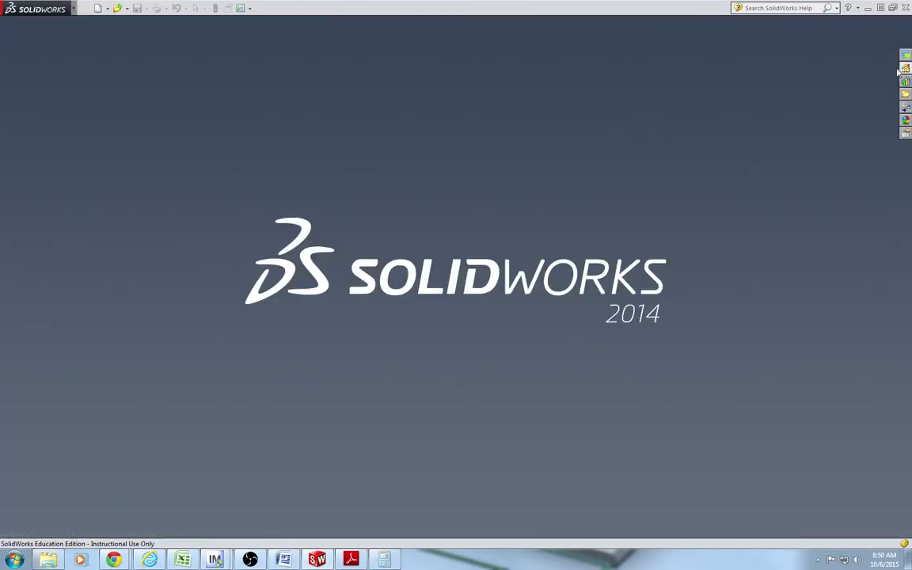
{"action": "left_click", "coordinate": [99, 10]}
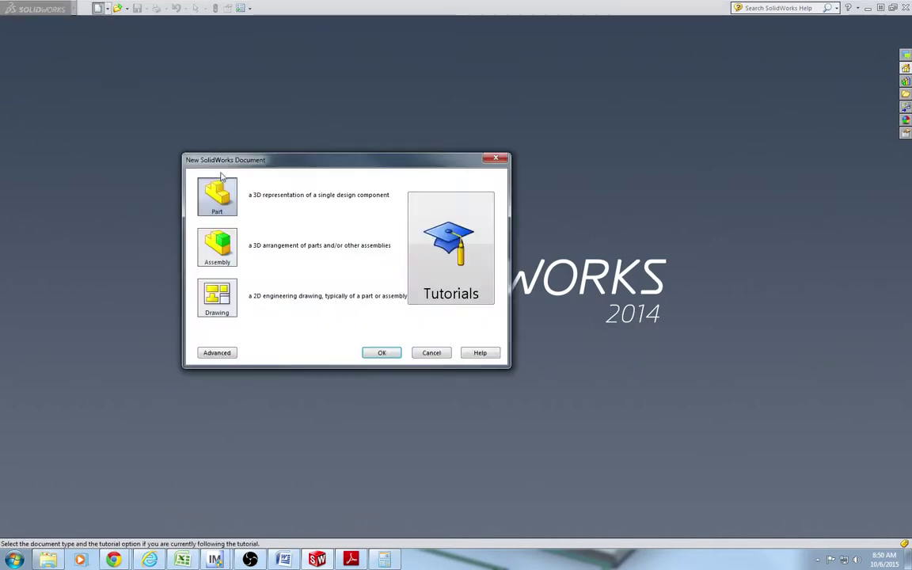
{"action": "double_click", "coordinate": [216, 197]}
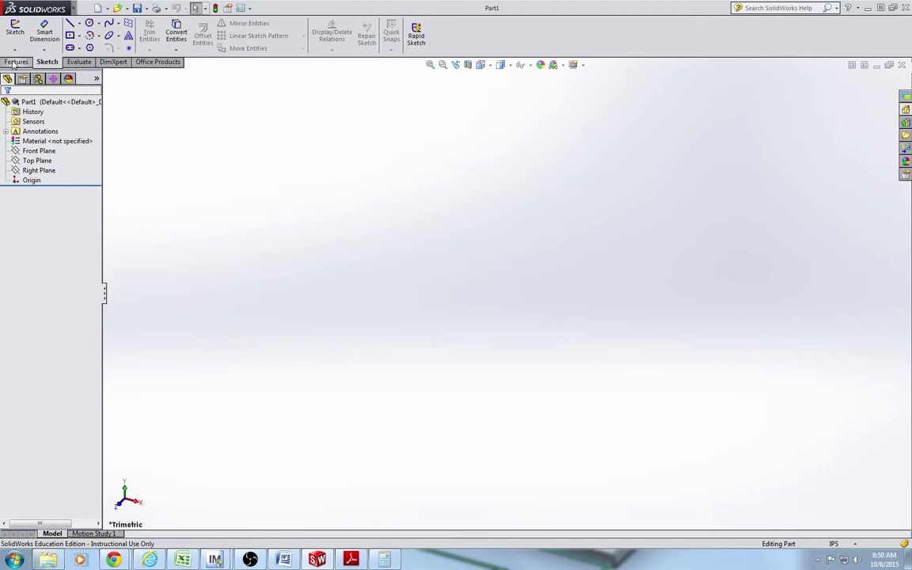
Start an extruded boss on the Front Plane and sketch a center rectangle about 5 in wide by 6.6 in high on the origin.
{"action": "left_click", "coordinate": [19, 62]}
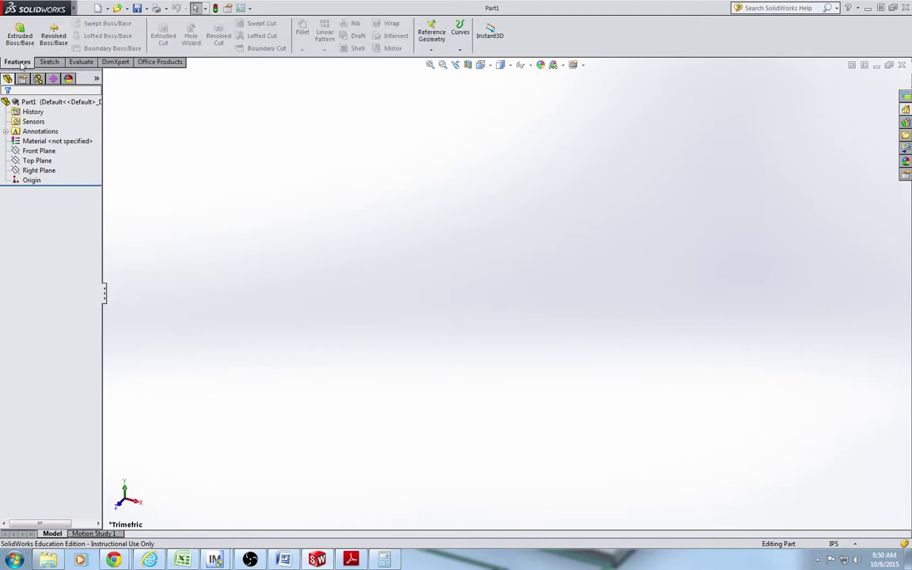
{"action": "left_click", "coordinate": [20, 36]}
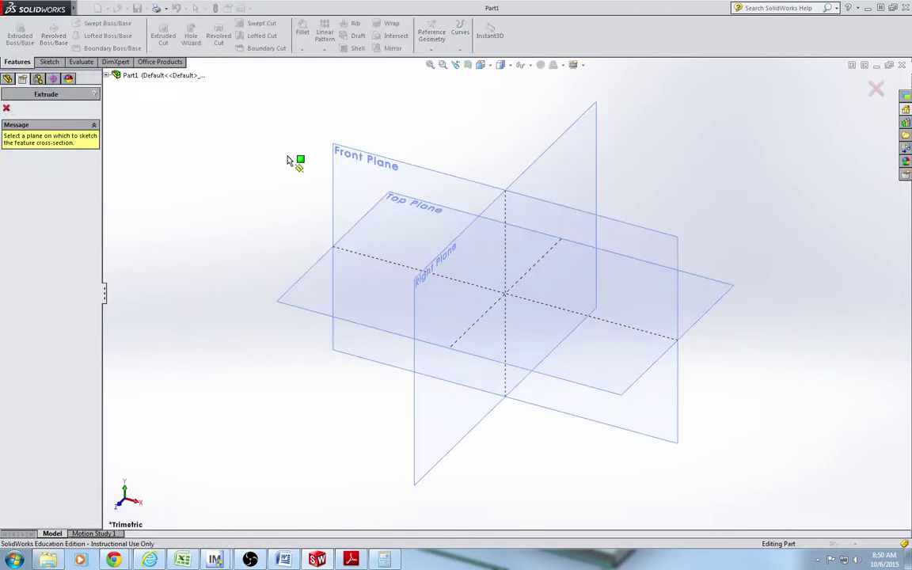
{"action": "left_click", "coordinate": [346, 155]}
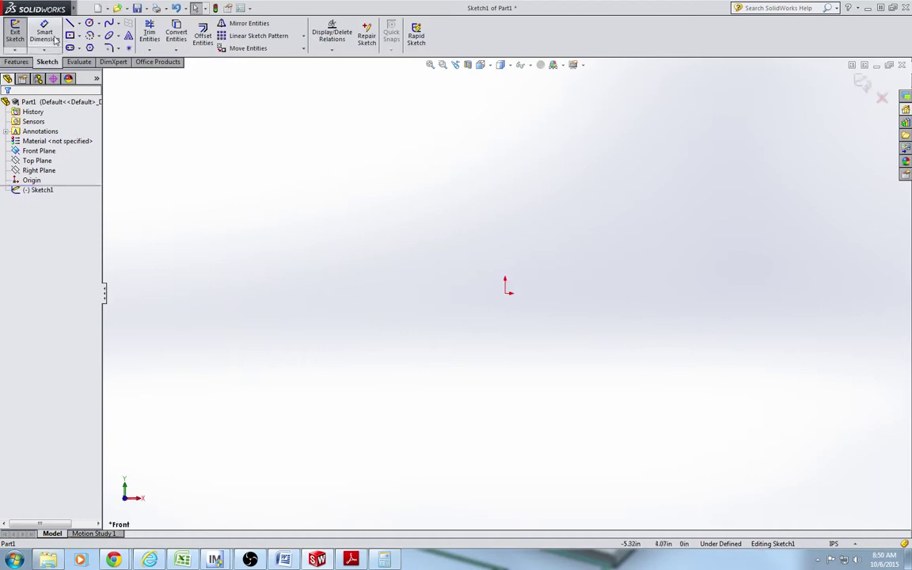
{"action": "left_click", "coordinate": [92, 50]}
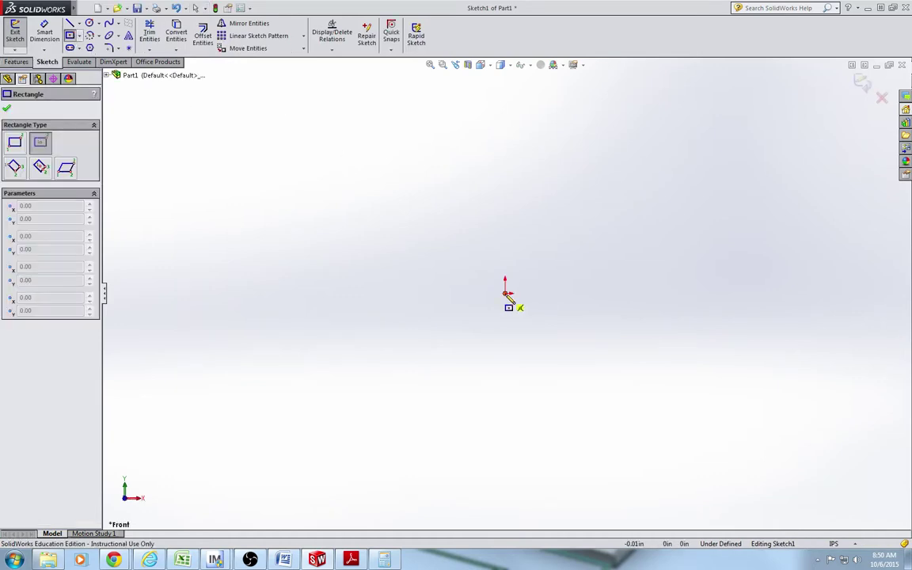
{"action": "left_click", "coordinate": [506, 290]}
{"action": "left_click", "coordinate": [367, 109]}
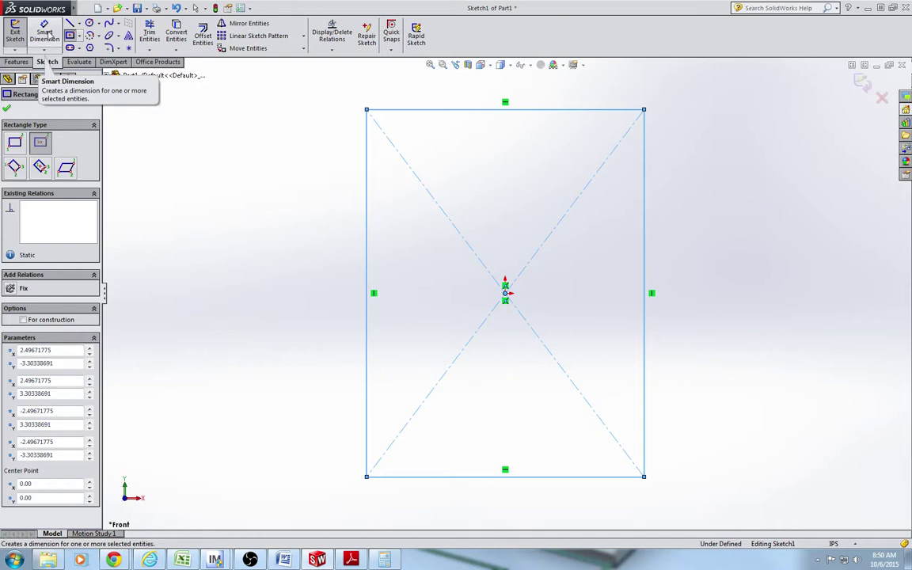
Sketch a smaller center rectangle about 0.8 in wide by 2.25 in high on the origin for the switch opening.
{"action": "left_click", "coordinate": [506, 293]}
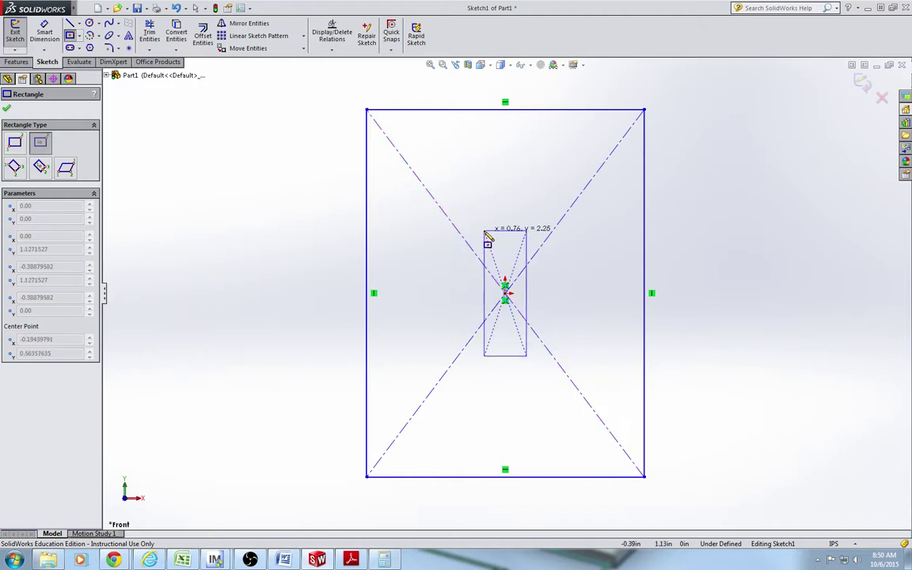
{"action": "left_click", "coordinate": [483, 230]}
{"action": "key", "text": "Escape"}
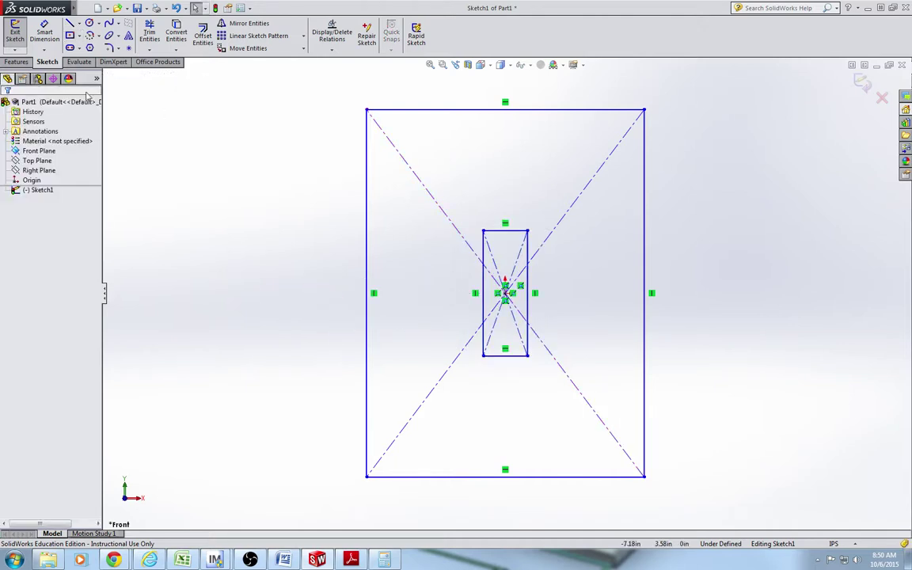
Dimension the outer rectangle's width and set it to 2.95 in.
{"action": "left_click", "coordinate": [51, 37]}
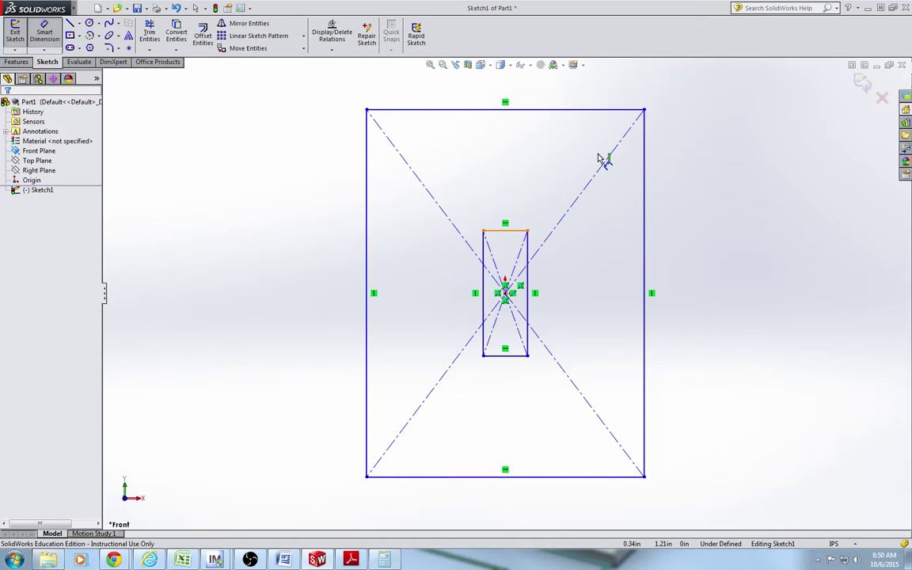
{"action": "left_click", "coordinate": [532, 111]}
{"action": "left_click", "coordinate": [529, 90]}
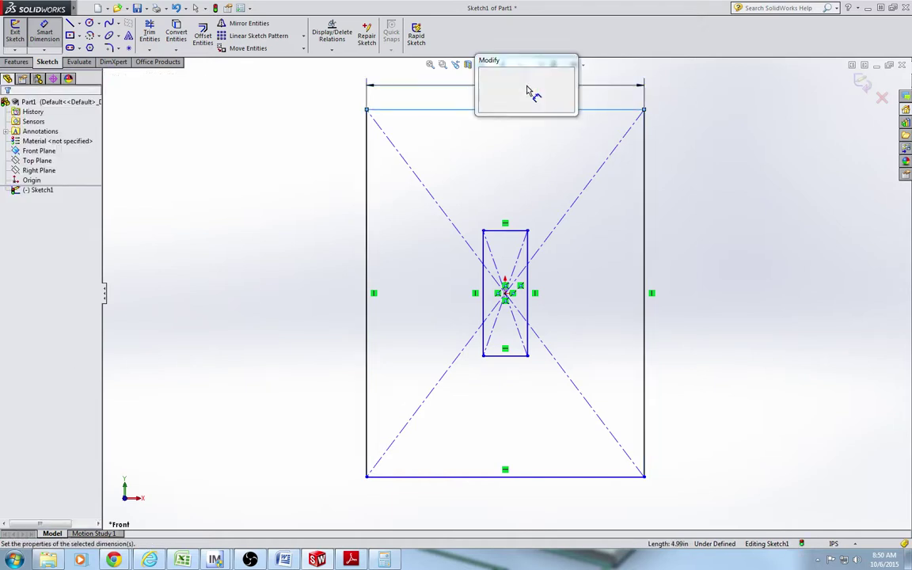
{"action": "type", "text": "2.9"}
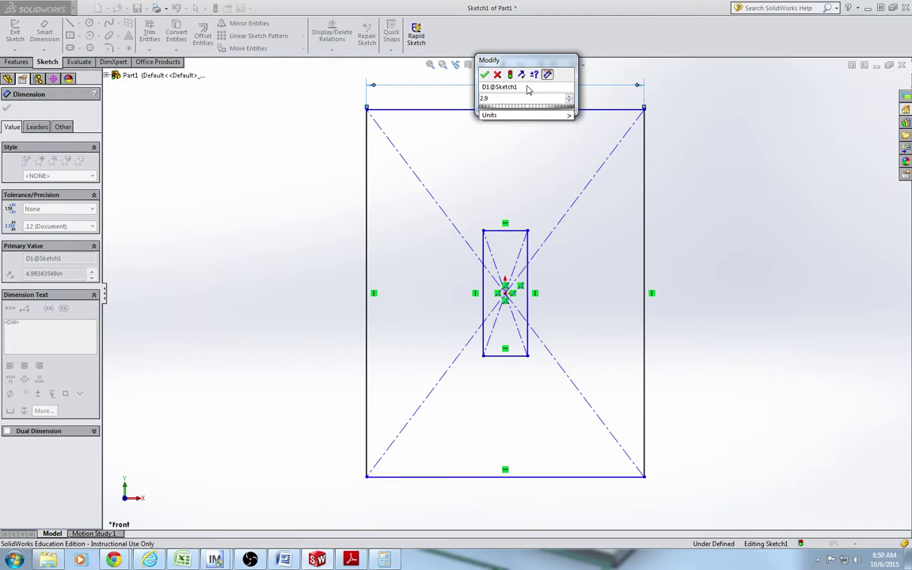
{"action": "type", "text": "5"}
{"action": "key", "text": "Return"}
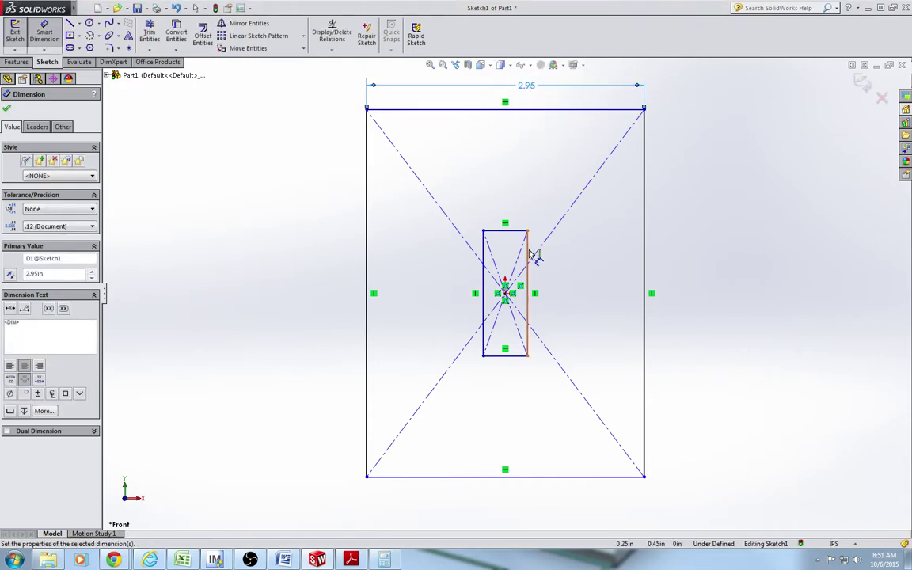
Try to dimension the inner rectangle's height as 4.7 in, and remove that dimension.
{"action": "left_click", "coordinate": [529, 285]}
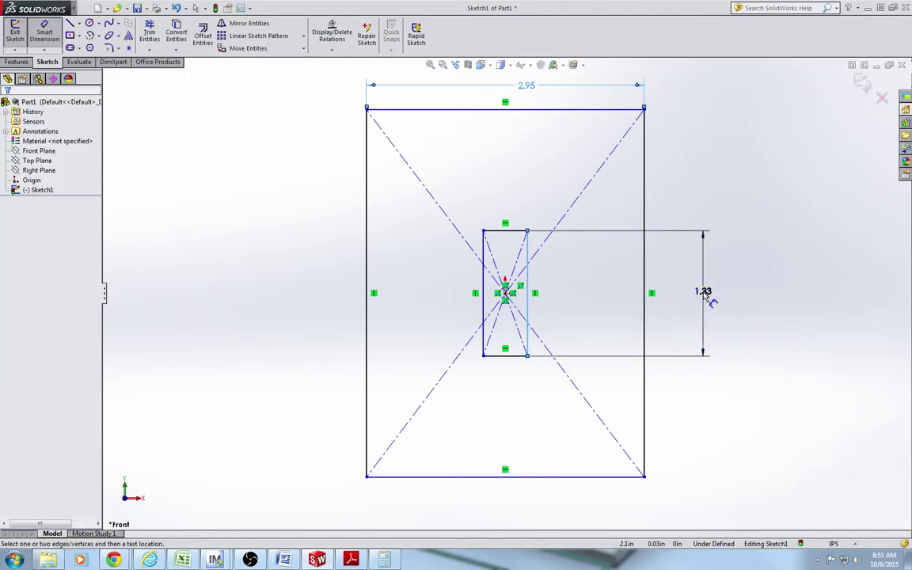
{"action": "left_click", "coordinate": [703, 293]}
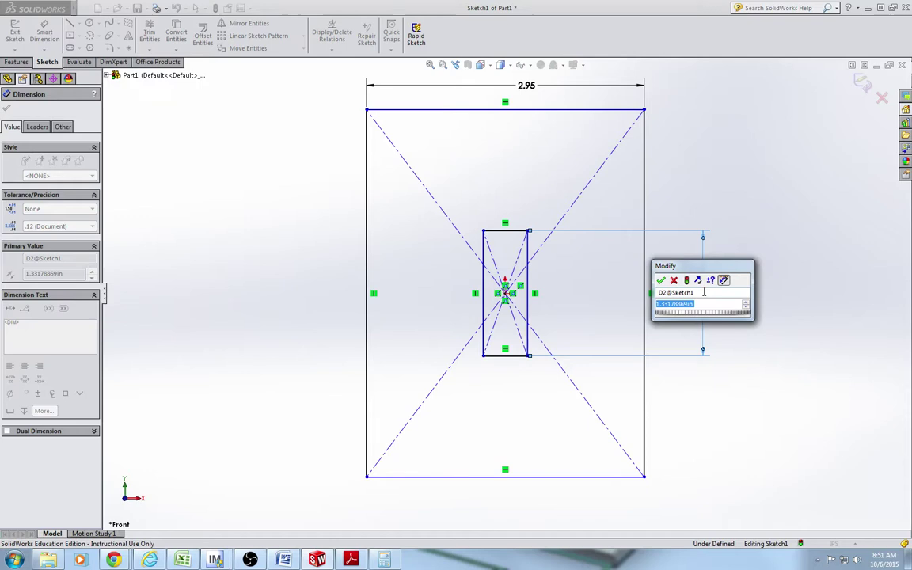
{"action": "type", "text": "4.5"}
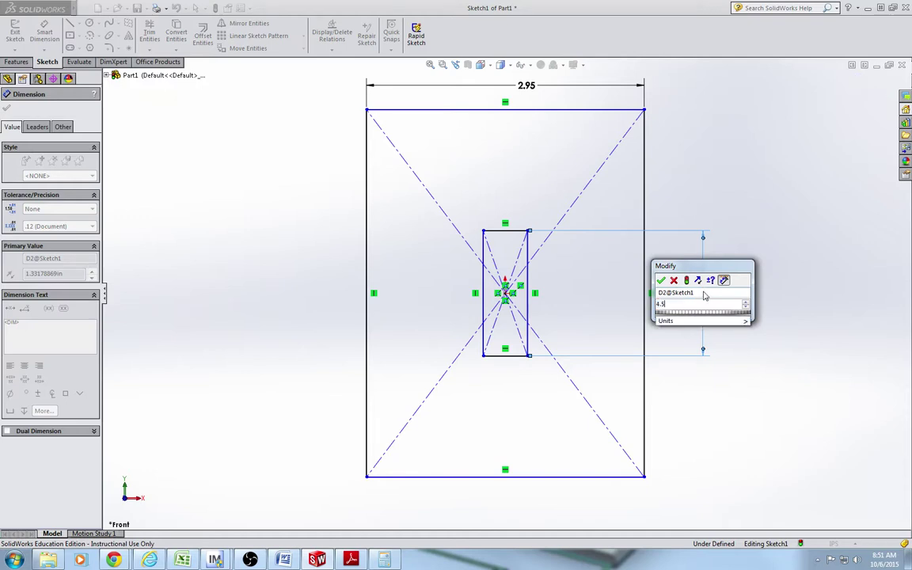
{"action": "key", "text": "BackSpace"}
{"action": "type", "text": "7"}
{"action": "key", "text": "Return"}
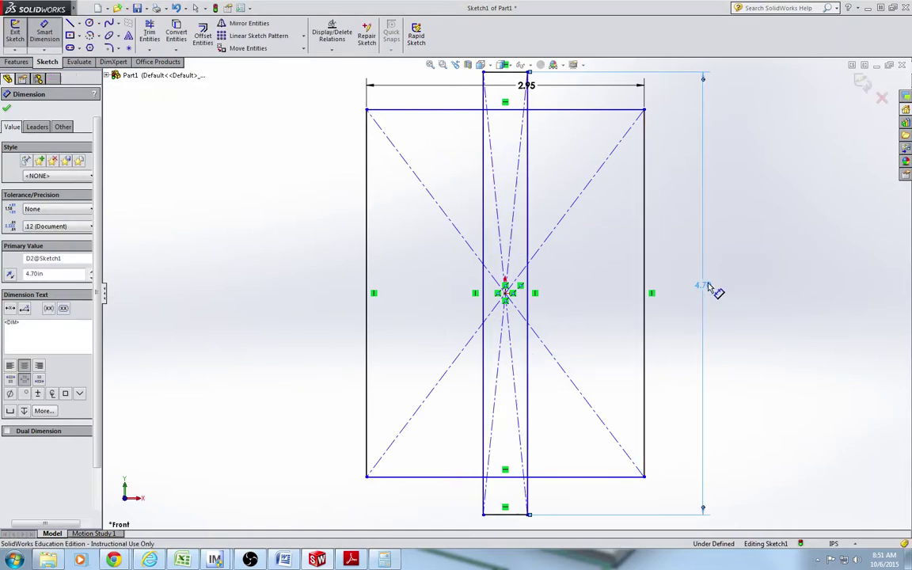
{"action": "left_click", "coordinate": [693, 271]}
Dimension the outer rectangle's height and set it to 4.7 in.
{"action": "left_click", "coordinate": [650, 240]}
{"action": "left_click", "coordinate": [733, 265]}
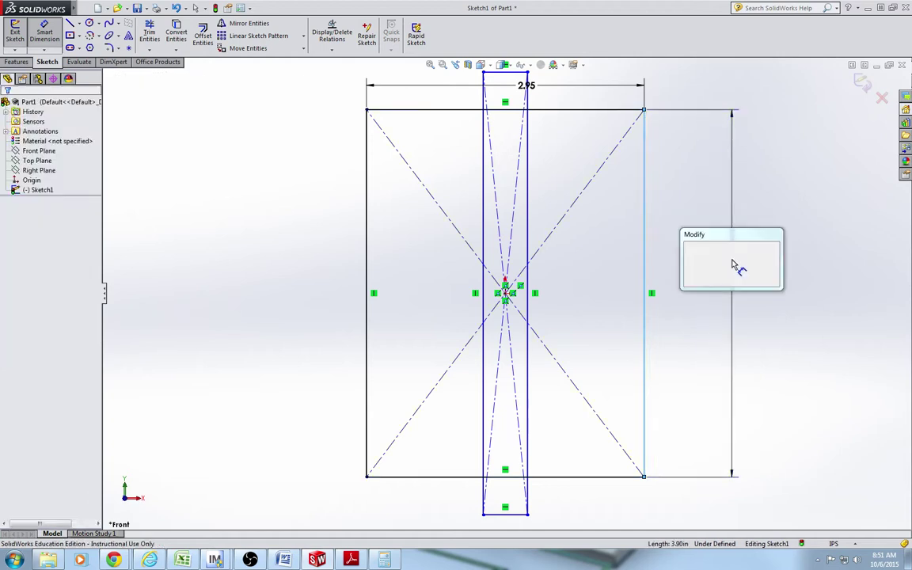
{"action": "type", "text": "4.4"}
{"action": "key", "text": "Return"}
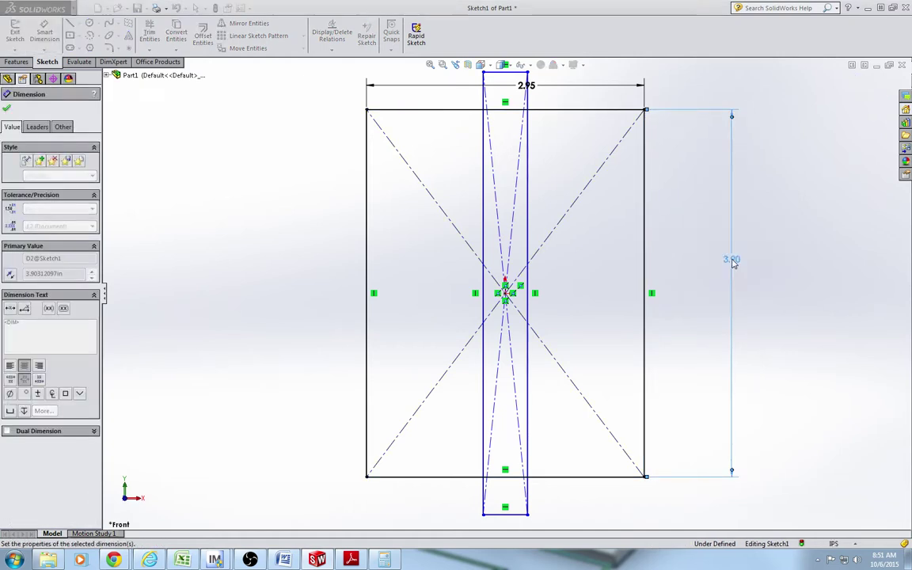
Dimension the inner rectangle 0.955 in high and 0.425 in wide, and finish the sketch to open the extrusion settings.
{"action": "left_click", "coordinate": [530, 292]}
{"action": "left_click", "coordinate": [588, 299]}
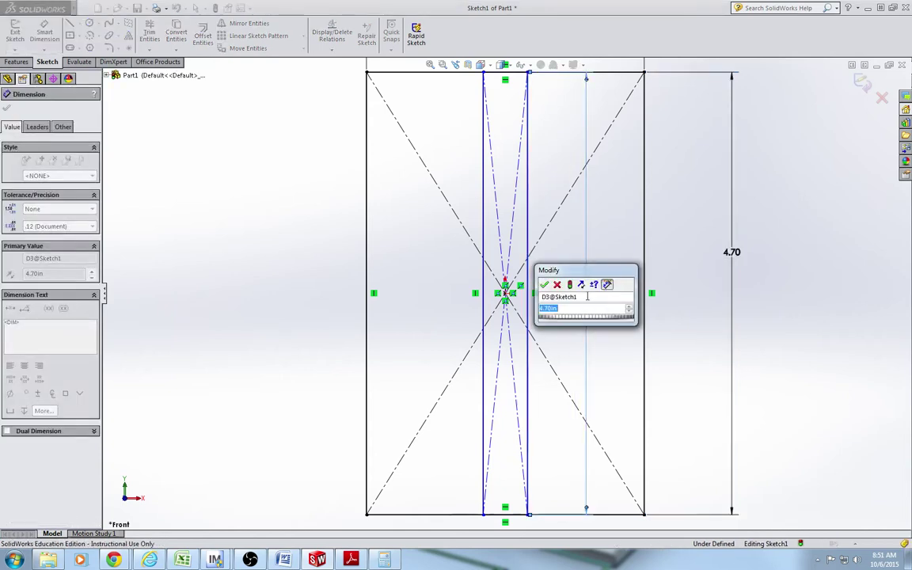
{"action": "type", "text": ".955"}
{"action": "key", "text": "Return"}
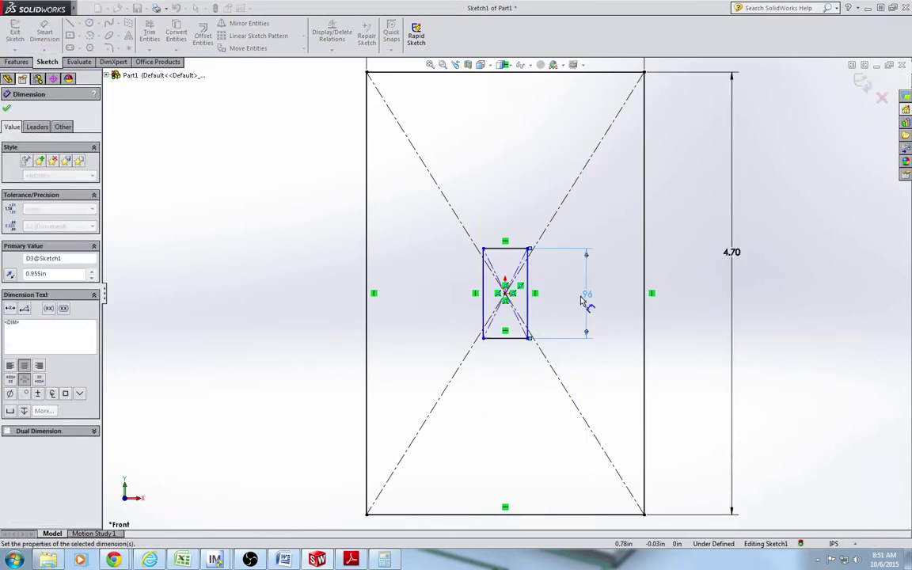
{"action": "left_click", "coordinate": [502, 251]}
{"action": "left_click", "coordinate": [500, 198]}
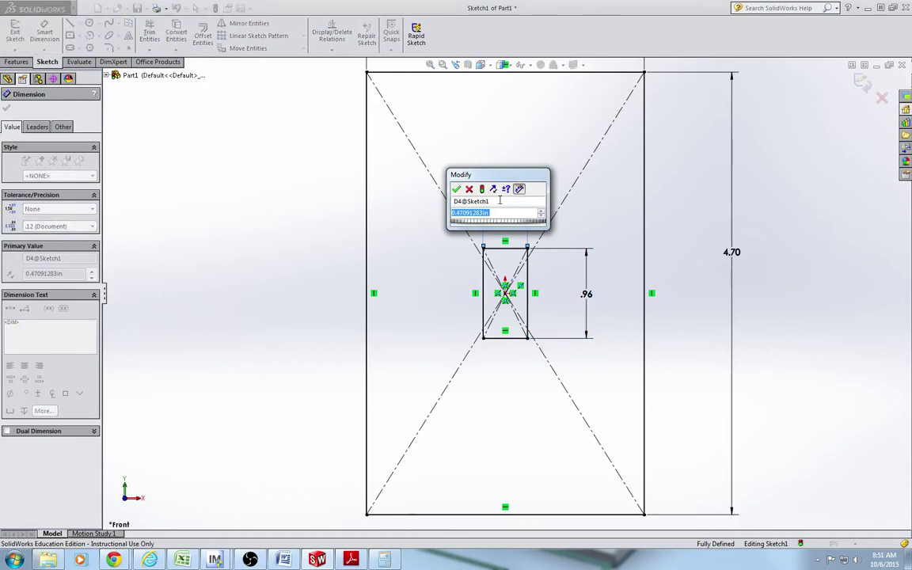
{"action": "type", "text": ".435"}
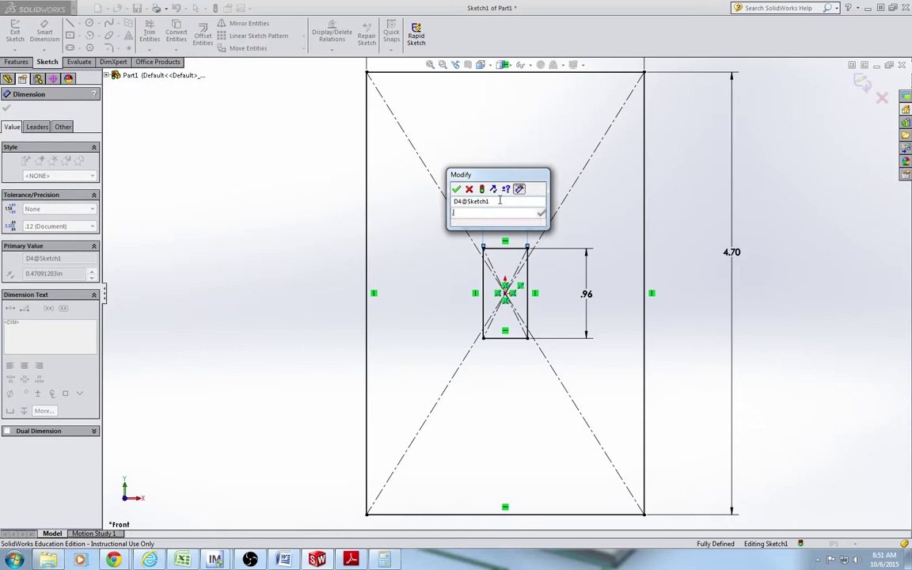
{"action": "key", "text": "Return"}
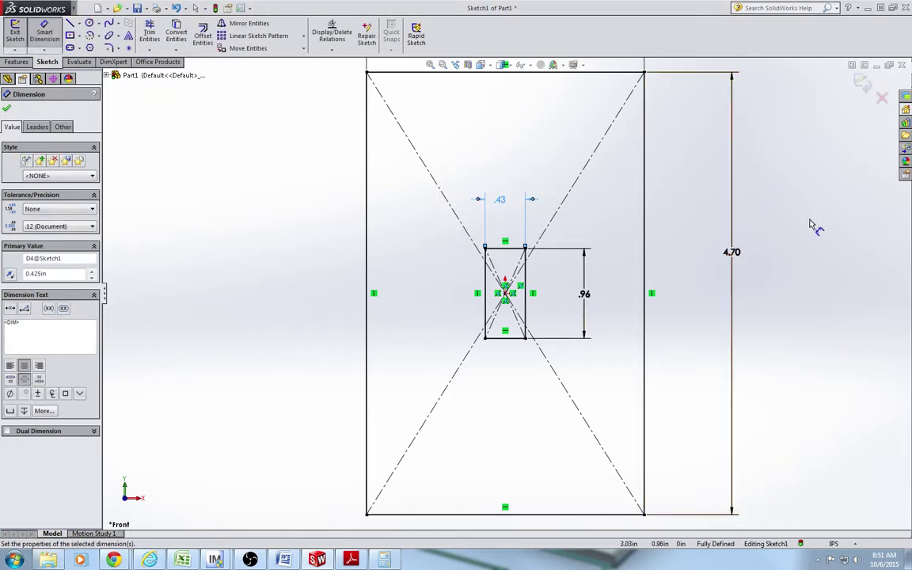
{"action": "left_click", "coordinate": [862, 85]}
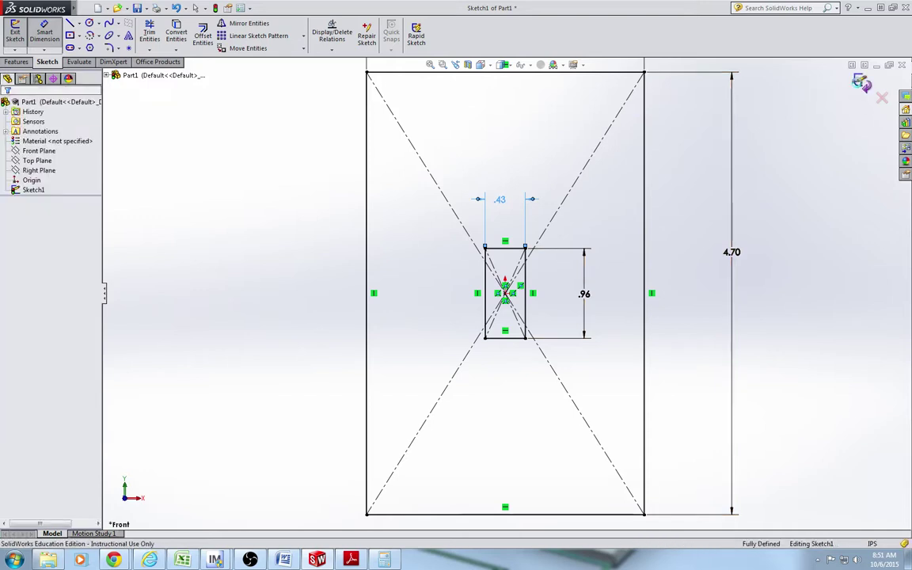
{"action": "key", "text": "e"}
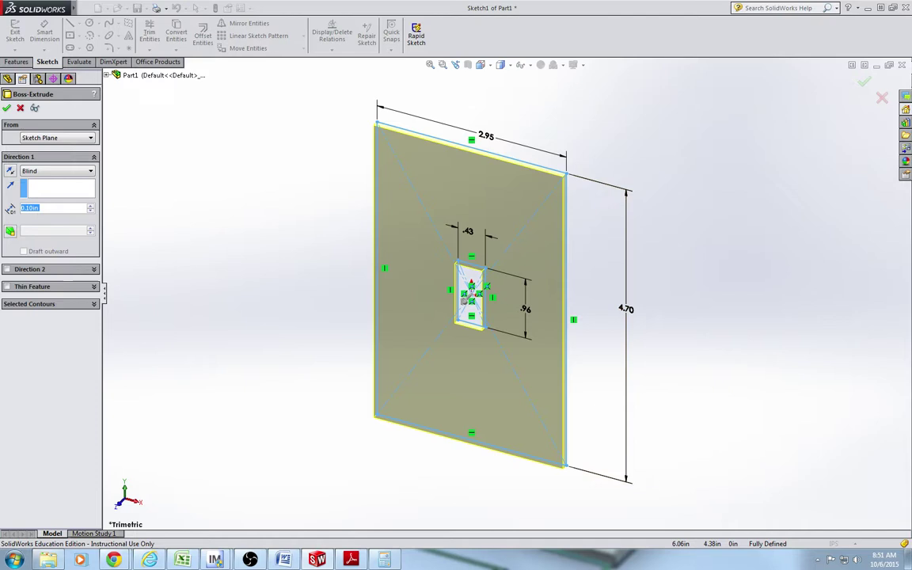
Switch to the switch plate instructions in Word and look up the required thickness of the solid plate.
{"action": "left_click", "coordinate": [261, 560]}
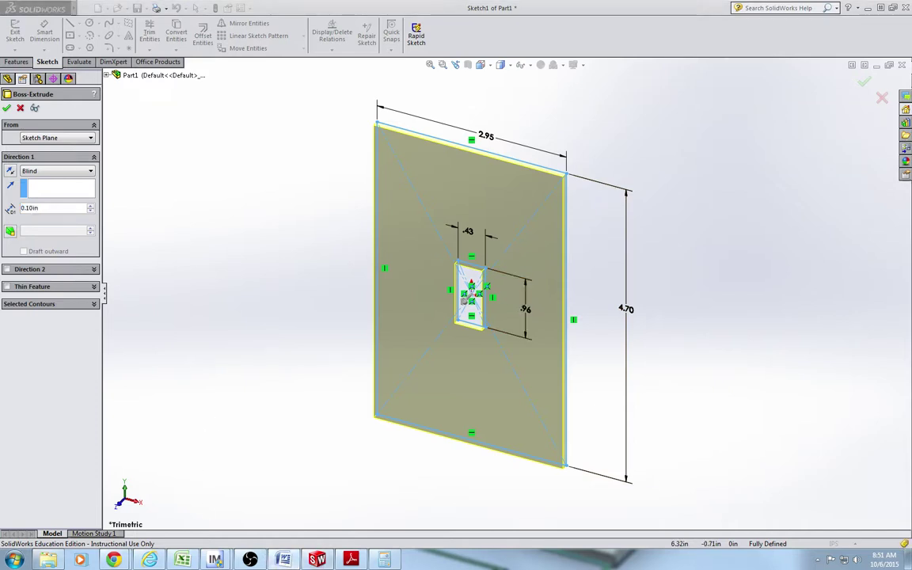
{"action": "mouse_move", "coordinate": [910, 49]}
{"action": "left_mouse_down"}
{"action": "mouse_move", "coordinate": [528, 54]}
{"action": "mouse_move", "coordinate": [506, 1]}
{"action": "left_mouse_up"}
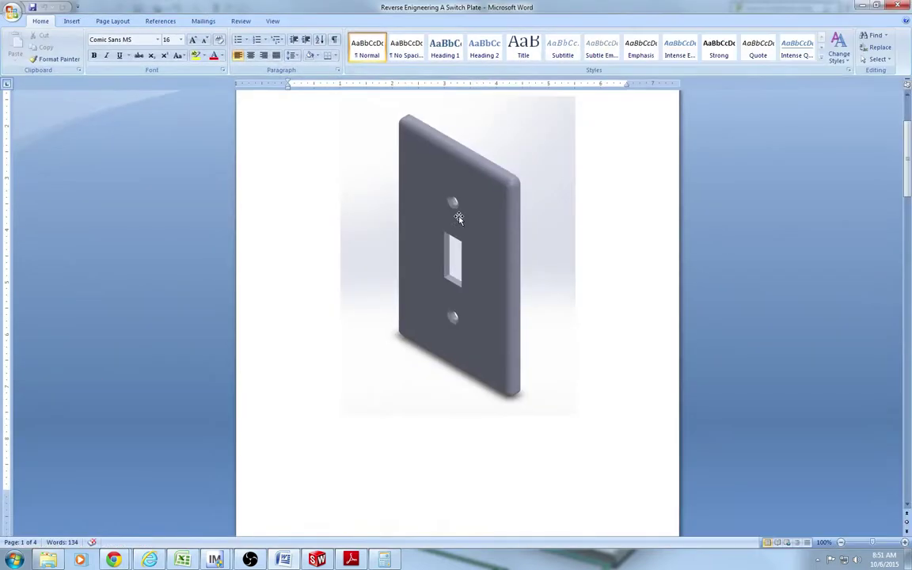
{"action": "scroll", "coordinate": [463, 231], "scroll_direction": "down", "scroll_amount": 6}
{"action": "scroll", "coordinate": [462, 231], "scroll_direction": "down", "scroll_amount": 12}
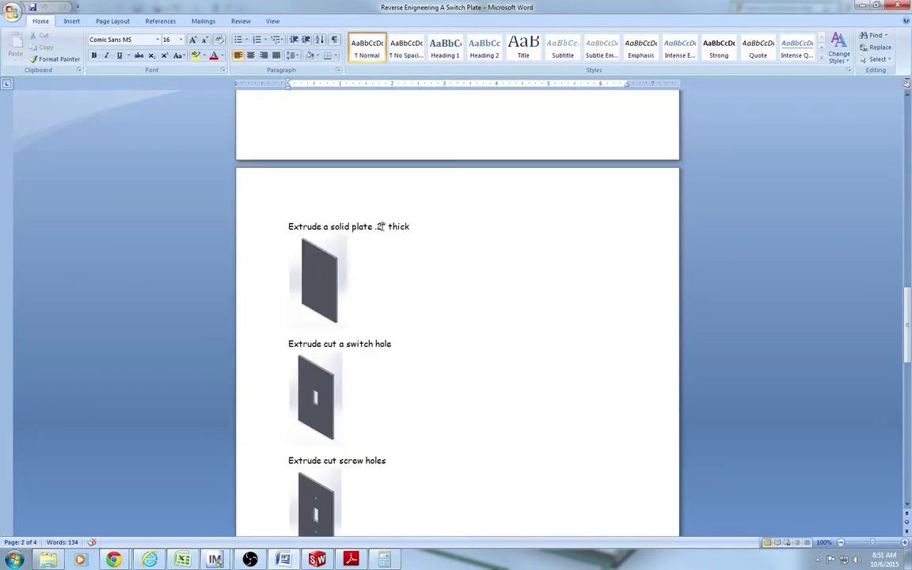
{"action": "scroll", "coordinate": [431, 232], "scroll_direction": "down", "scroll_amount": 3}
{"action": "double_click", "coordinate": [420, 7]}
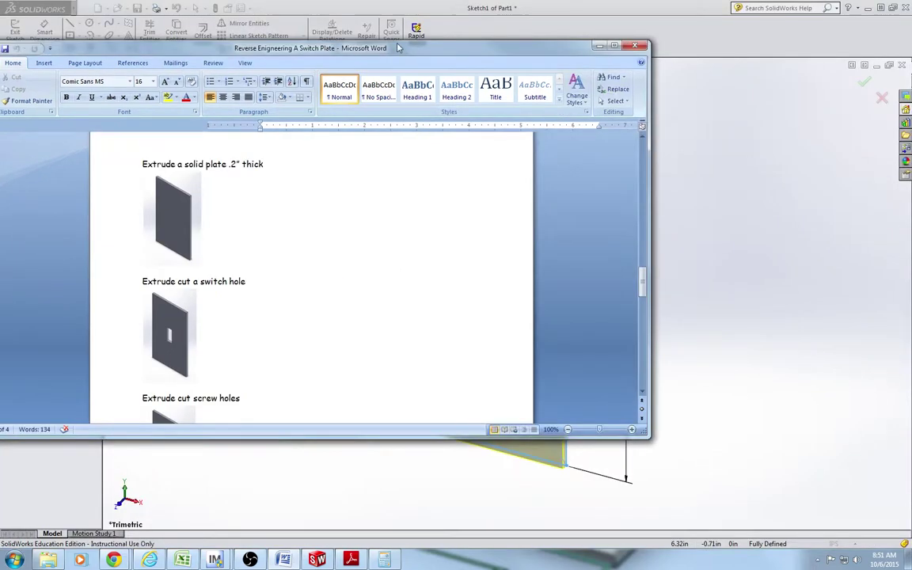
{"action": "double_click", "coordinate": [396, 47]}
{"action": "double_click", "coordinate": [425, 8]}
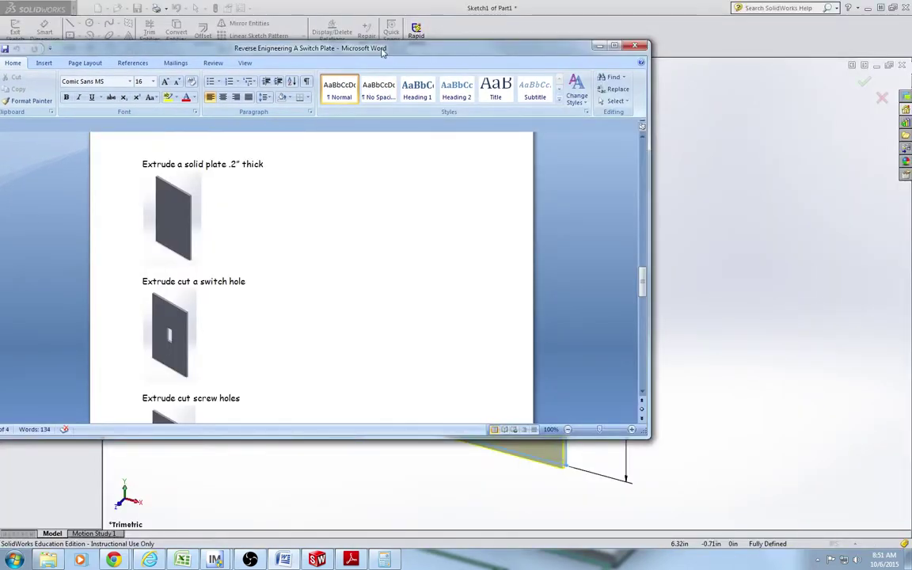
Return to the extrusion settings and extrude the plate profile 0.2 in thick.
{"action": "left_click_drag", "start_coordinate": [382, 52], "coordinate": [911, 35]}
{"action": "left_click", "coordinate": [41, 205]}
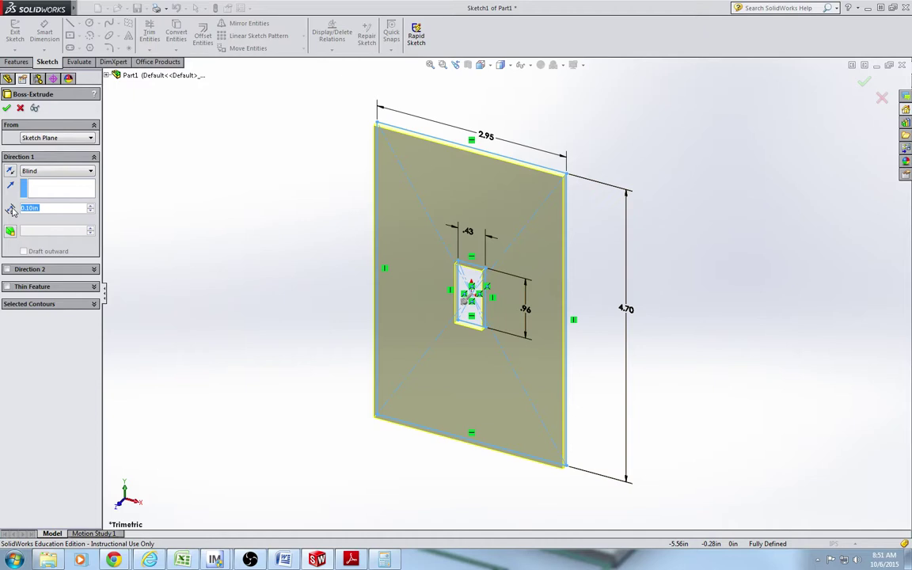
{"action": "left_click", "coordinate": [8, 109]}
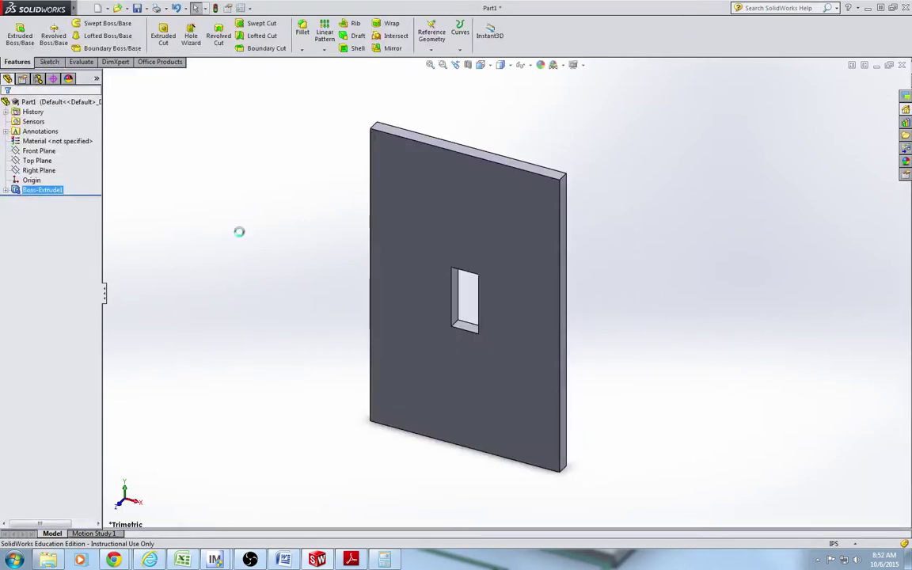
Display the dimensions of the plate's base sketch to check their decimal precision.
{"action": "left_click", "coordinate": [5, 190]}
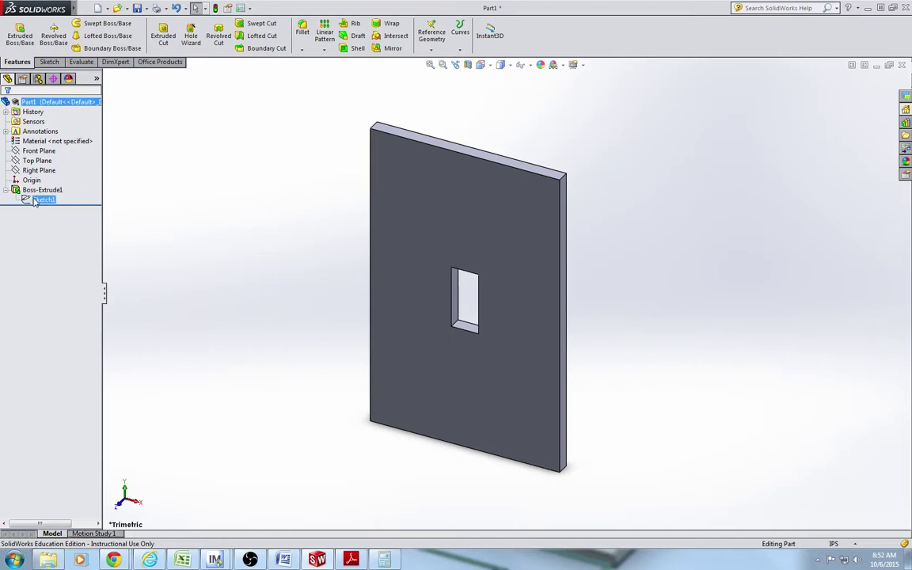
{"action": "left_click", "coordinate": [32, 200]}
{"action": "left_click", "coordinate": [18, 191]}
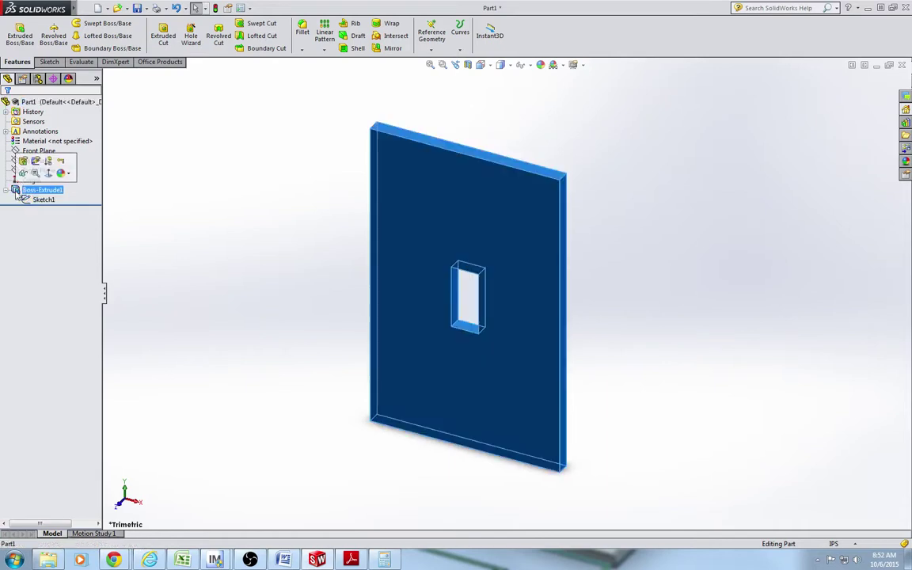
{"action": "left_click", "coordinate": [42, 200]}
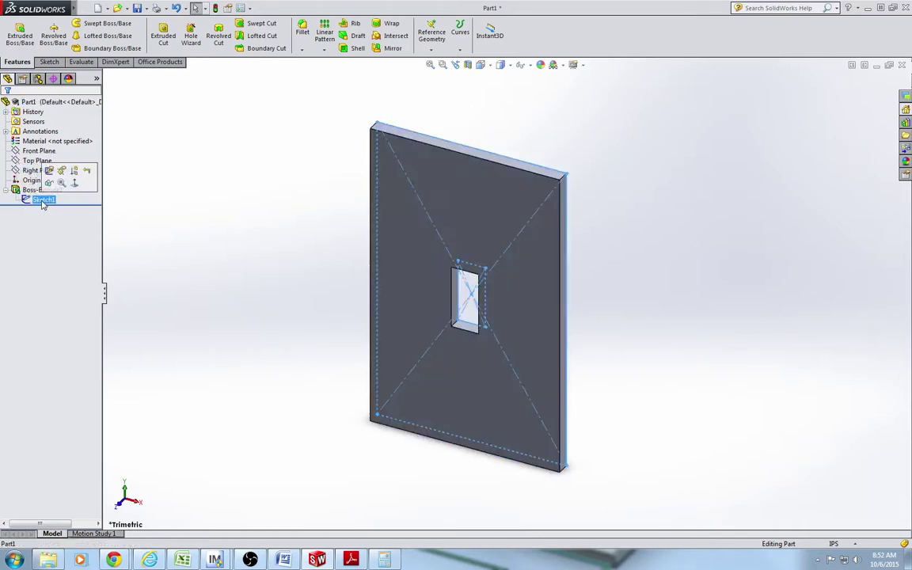
{"action": "double_click", "coordinate": [44, 201]}
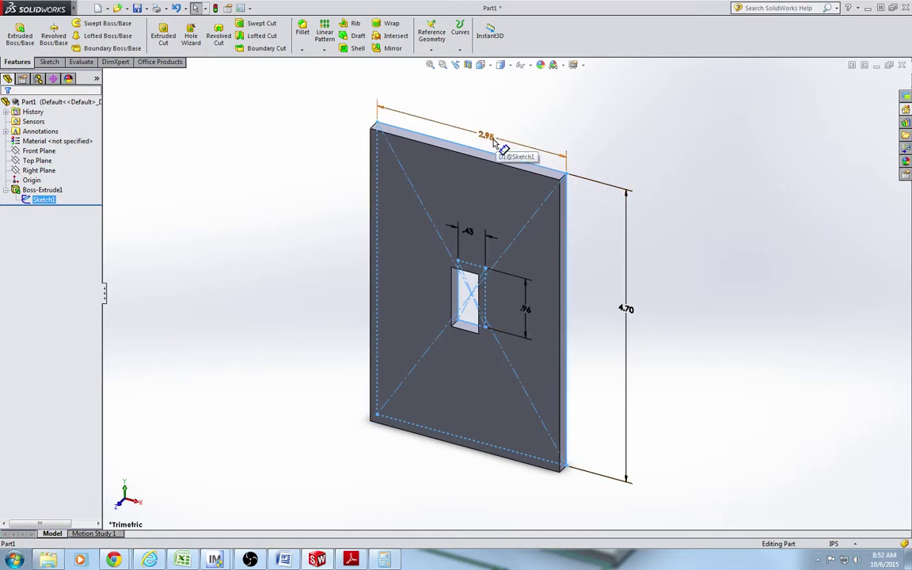
Set the document's length units to three decimal places (.123).
{"action": "left_click", "coordinate": [245, 10]}
{"action": "left_click", "coordinate": [306, 94]}
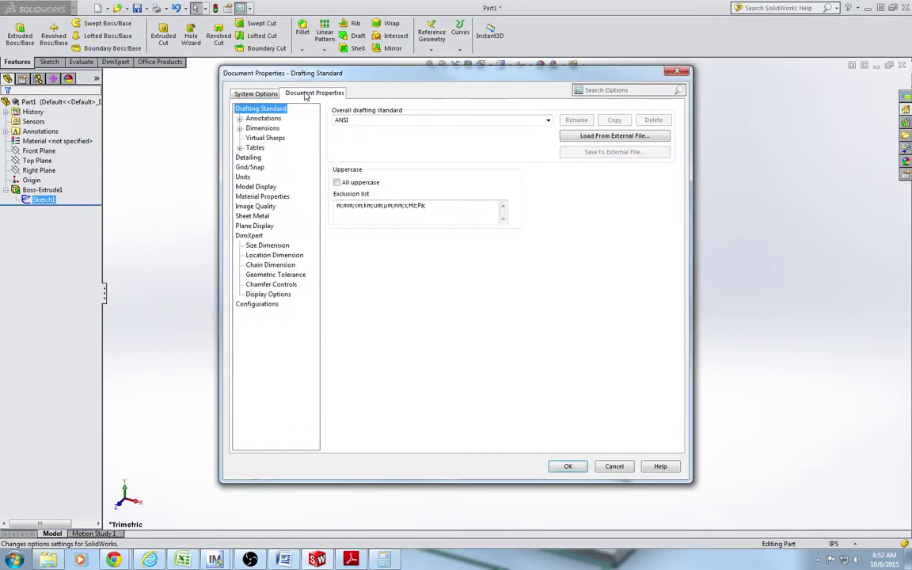
{"action": "left_click", "coordinate": [242, 177]}
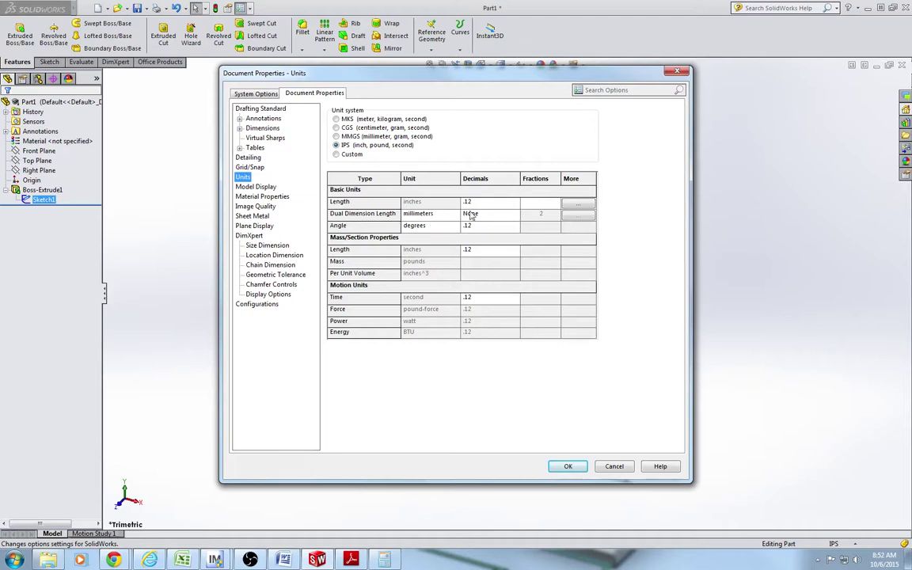
{"action": "left_click", "coordinate": [512, 206]}
{"action": "left_click", "coordinate": [514, 204]}
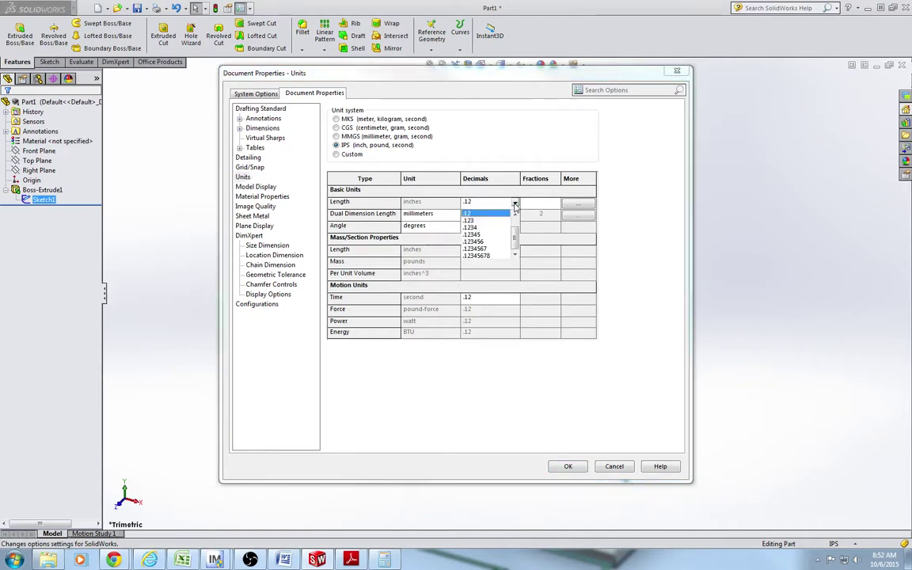
{"action": "left_click", "coordinate": [471, 221]}
{"action": "left_click", "coordinate": [567, 466]}
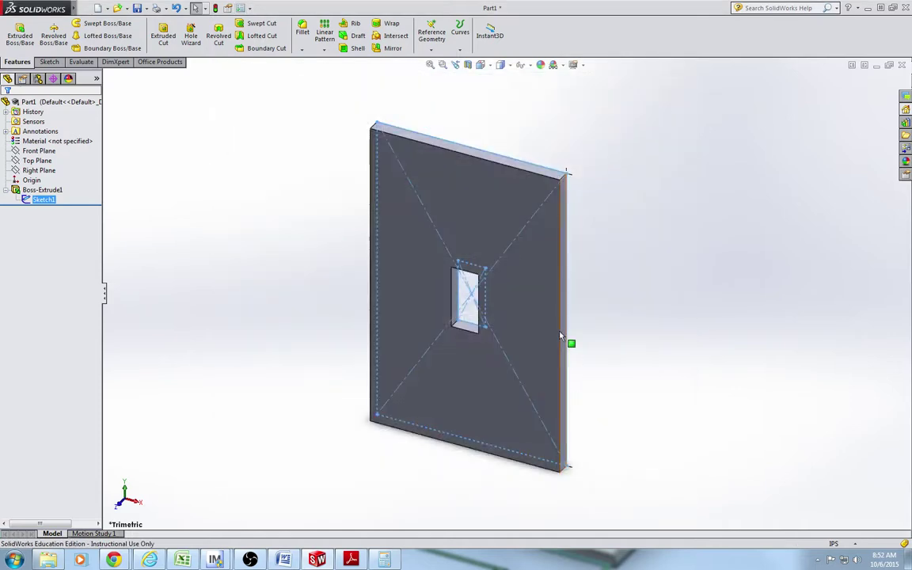
Recheck the base sketch's dimensions at the new precision and clear the selection.
{"action": "left_click", "coordinate": [30, 198]}
{"action": "double_click", "coordinate": [27, 200]}
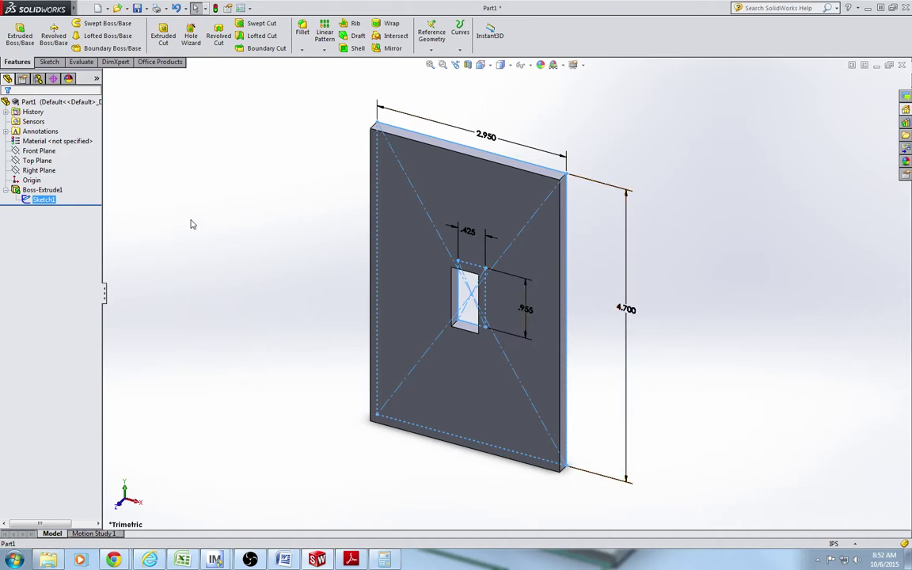
{"action": "left_click", "coordinate": [170, 163]}
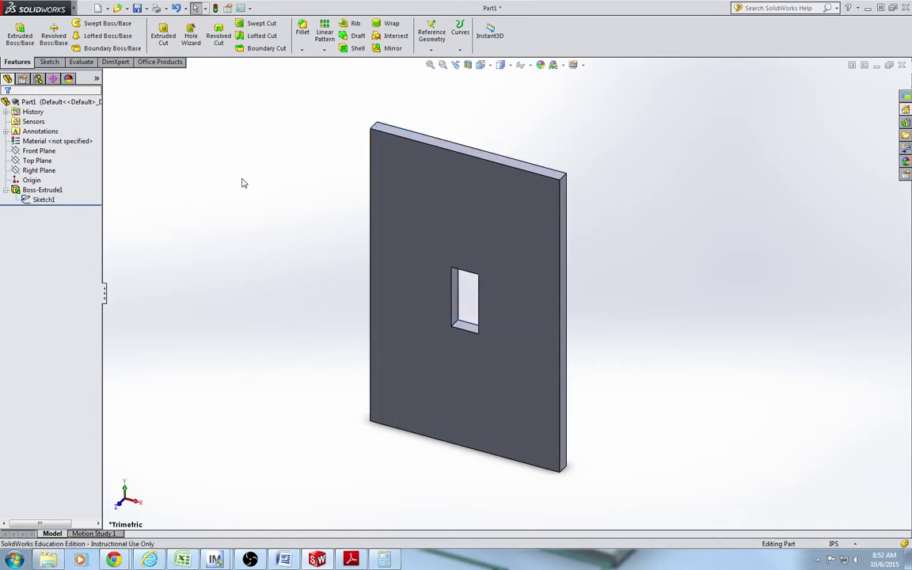
Start an extruded cut on the plate's front face, sketching a circle about 0.26 in in diameter centered about 1.29 in above the origin.
{"action": "left_click", "coordinate": [480, 65]}
{"action": "key", "text": "ctrl+1"}
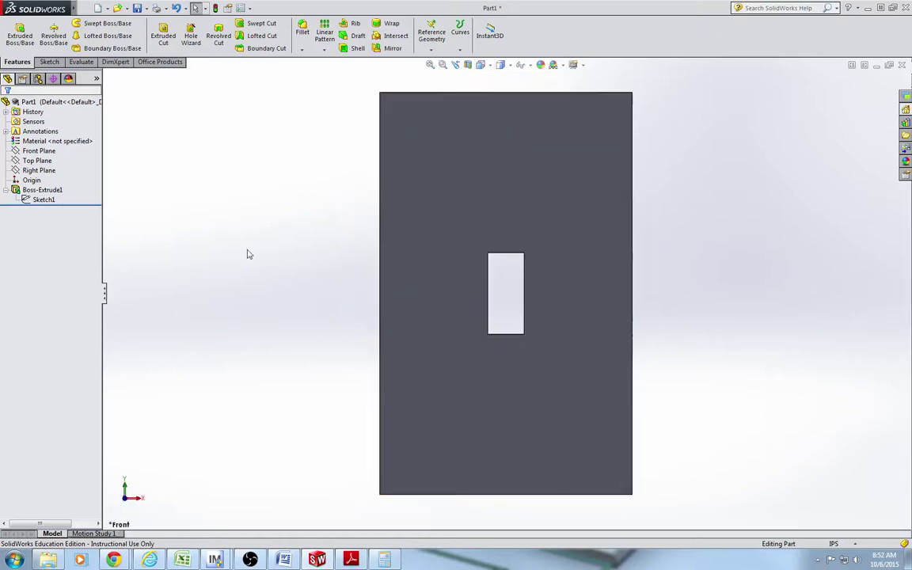
{"action": "left_click", "coordinate": [166, 40]}
{"action": "left_click", "coordinate": [434, 167]}
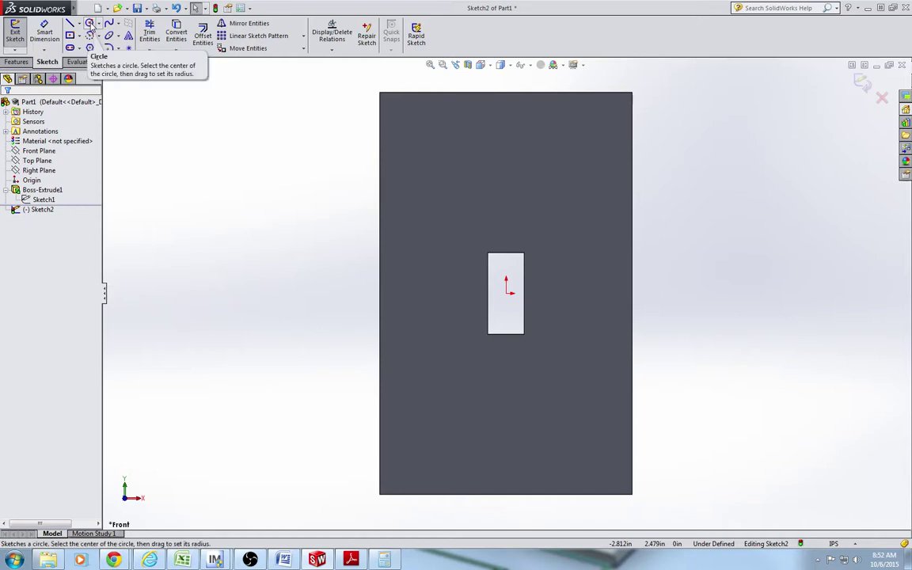
{"action": "left_click", "coordinate": [91, 27]}
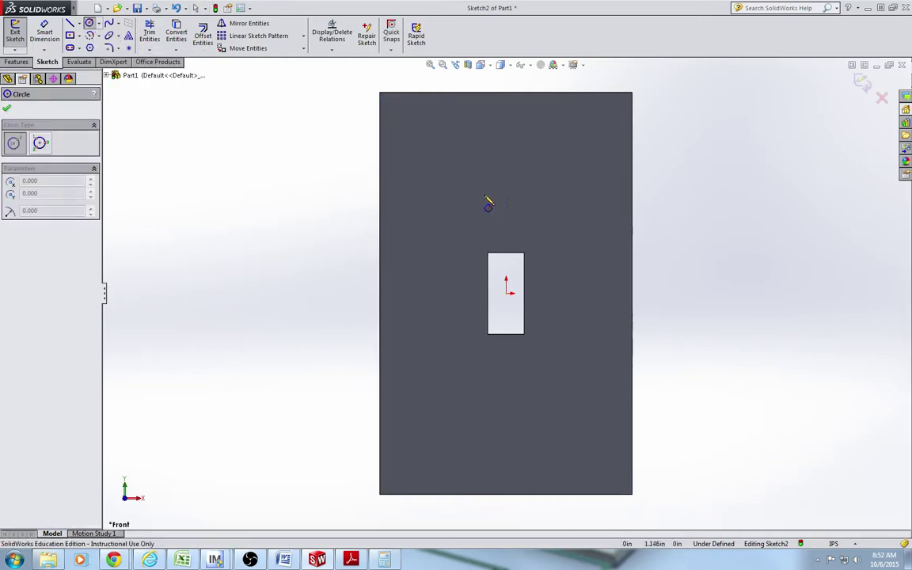
{"action": "left_click", "coordinate": [505, 183]}
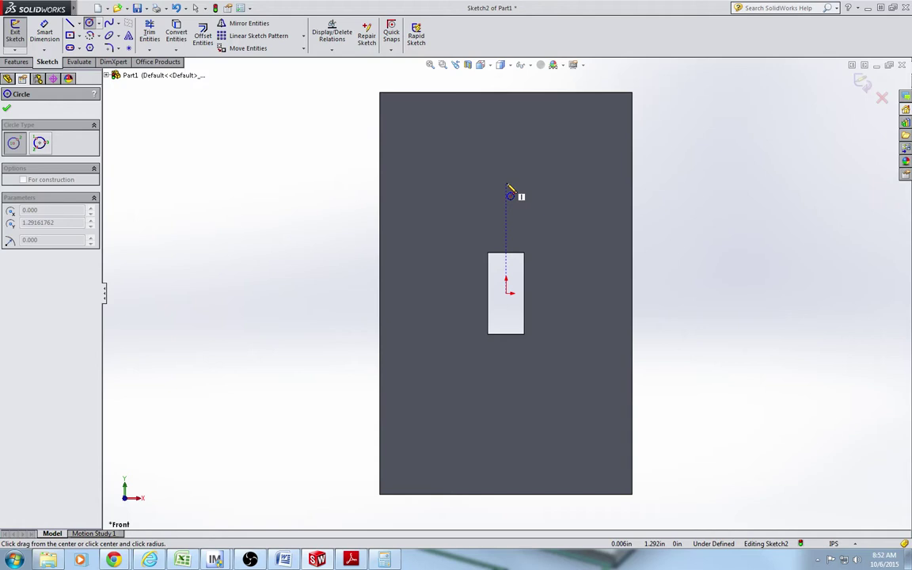
{"action": "left_click", "coordinate": [517, 201]}
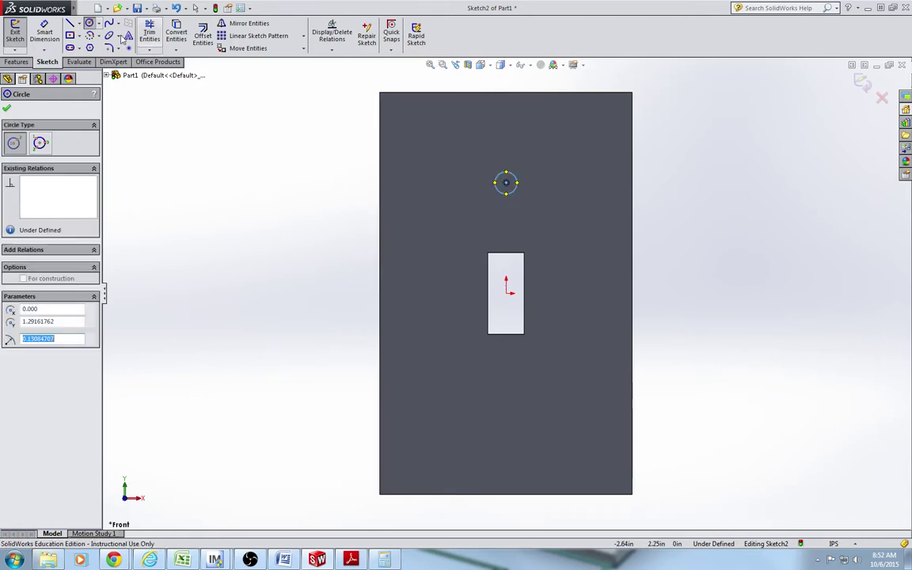
Dimension the circle's diameter and set it to 0.185 in.
{"action": "left_click", "coordinate": [49, 33]}
{"action": "left_click", "coordinate": [513, 181]}
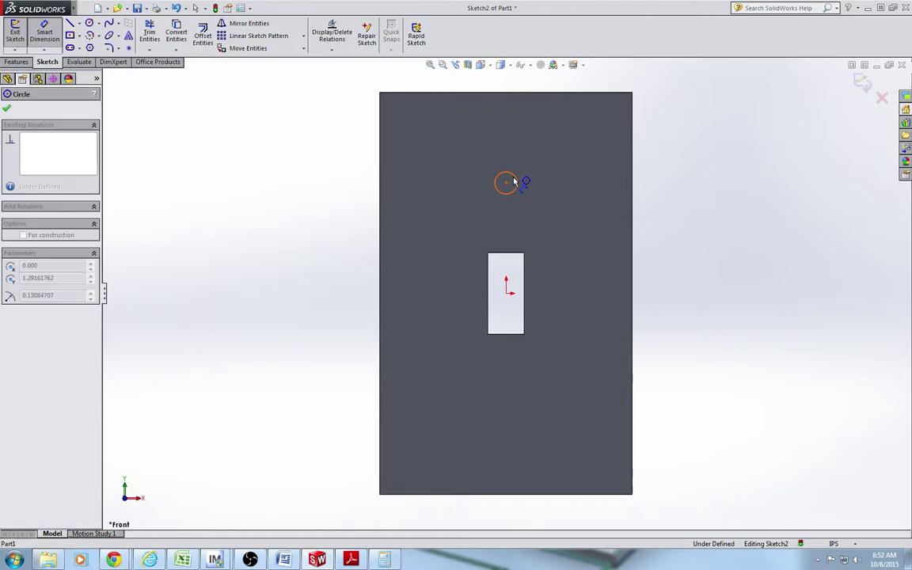
{"action": "left_click", "coordinate": [695, 101]}
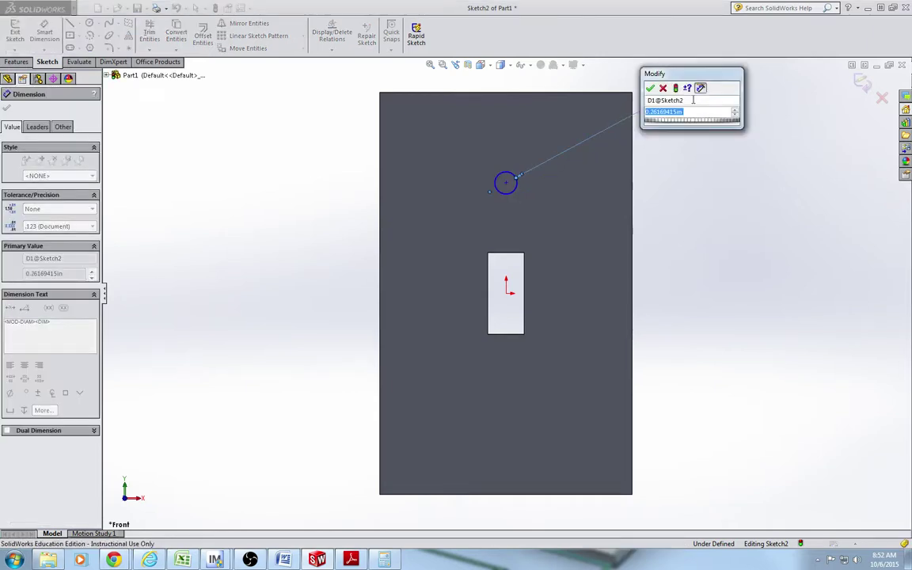
{"action": "type", "text": ".125"}
{"action": "key", "text": "Return"}
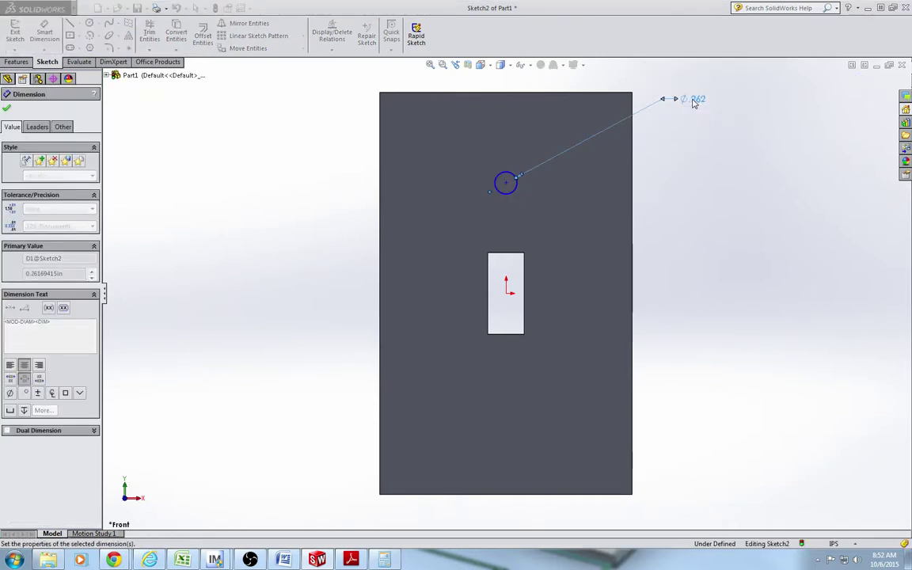
Dimension the circle's center 0.7125 in above the upper edge of the switch hole.
{"action": "left_click", "coordinate": [507, 184]}
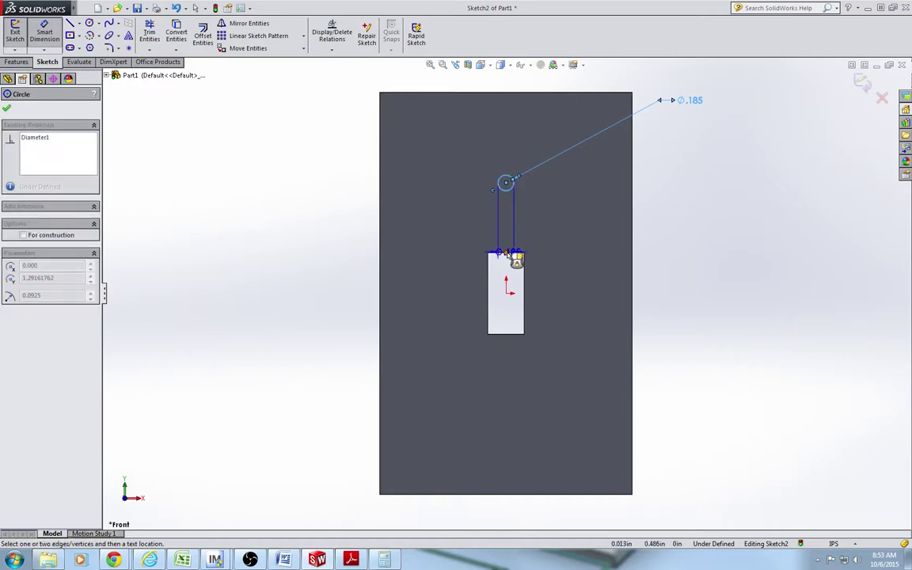
{"action": "left_click", "coordinate": [507, 253]}
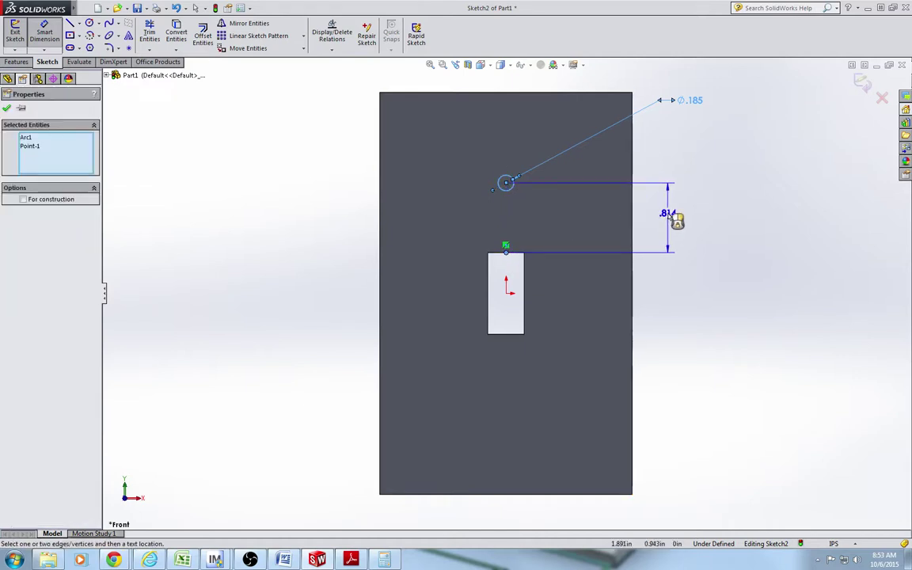
{"action": "key", "text": "Escape"}
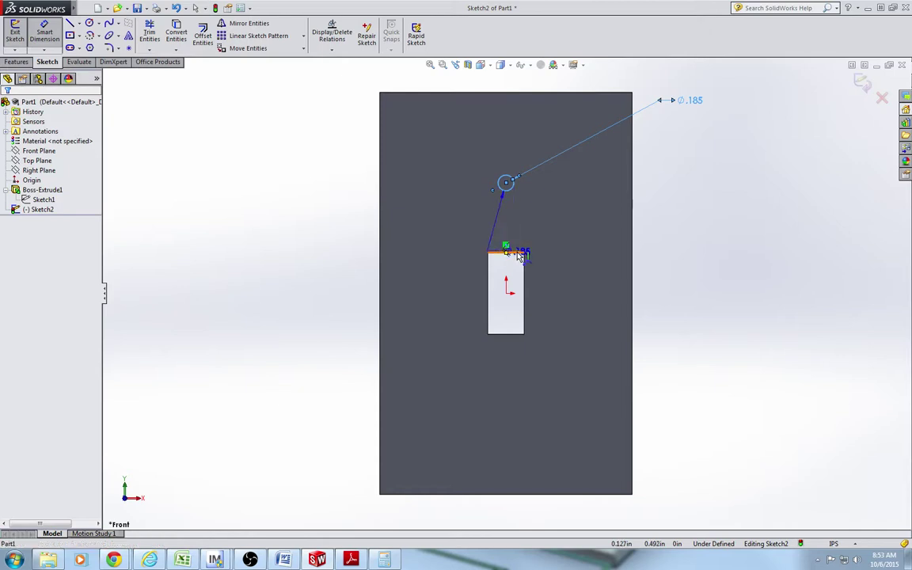
{"action": "left_click", "coordinate": [700, 218]}
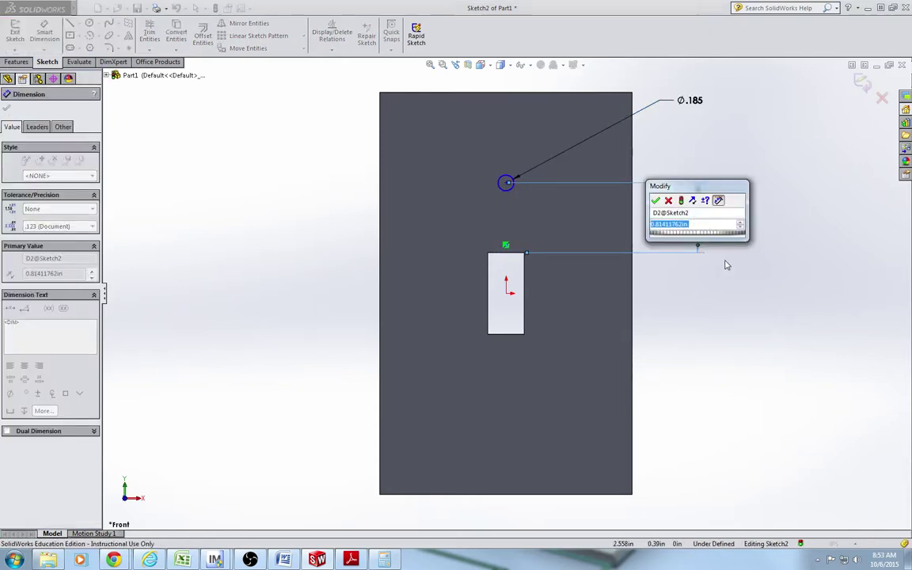
{"action": "type", "text": ".7125"}
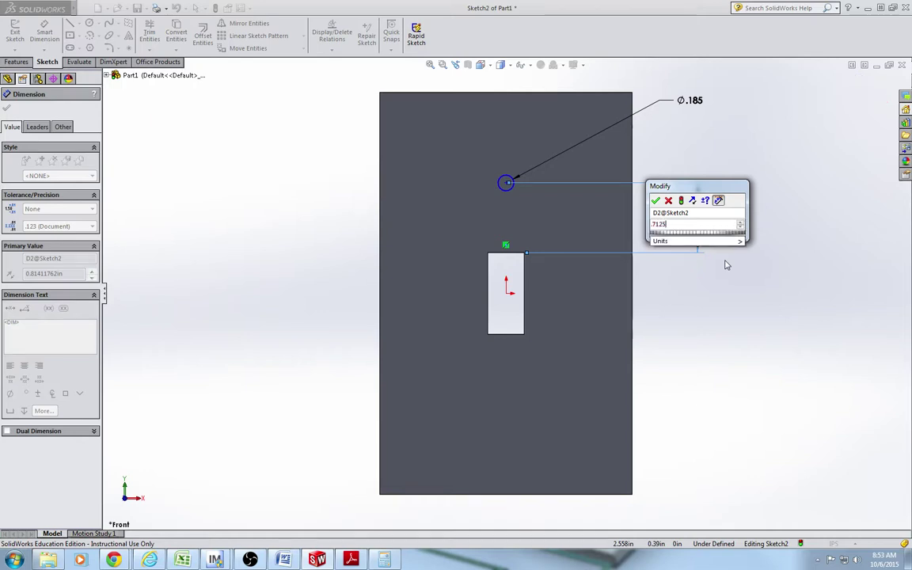
{"action": "key", "text": "Return"}
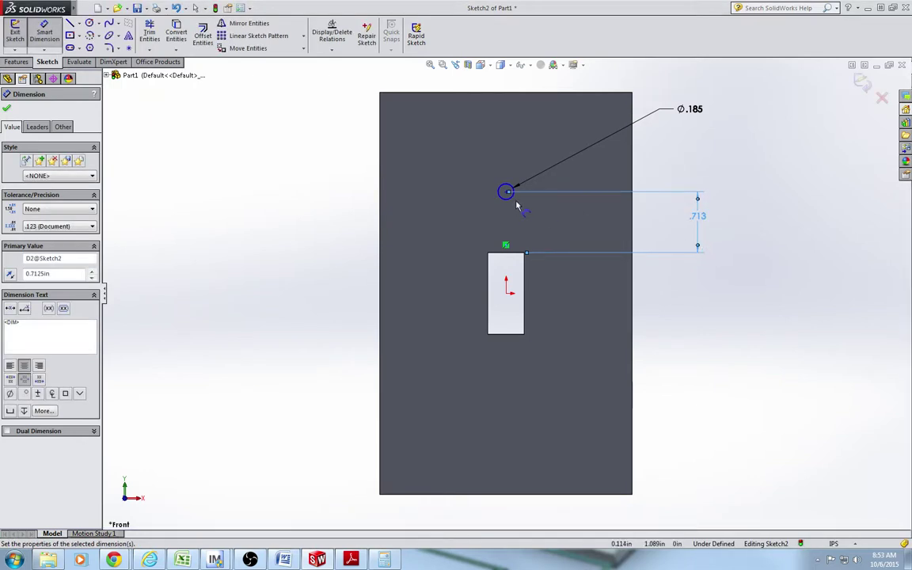
{"action": "key", "text": "Escape"}
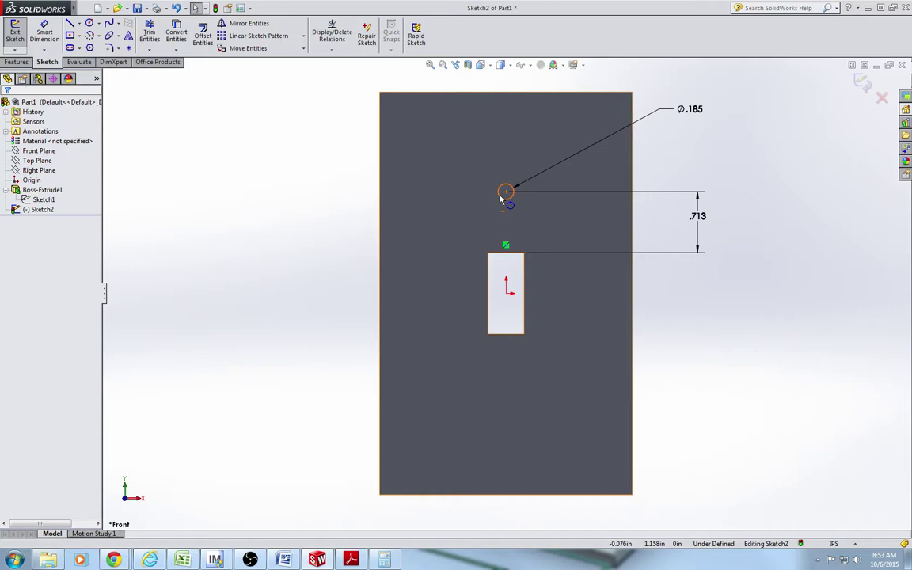
Add a vertical relation between the circle's center and the origin, and cut the screw hole 0.2 in deep.
{"action": "left_click", "coordinate": [505, 193]}
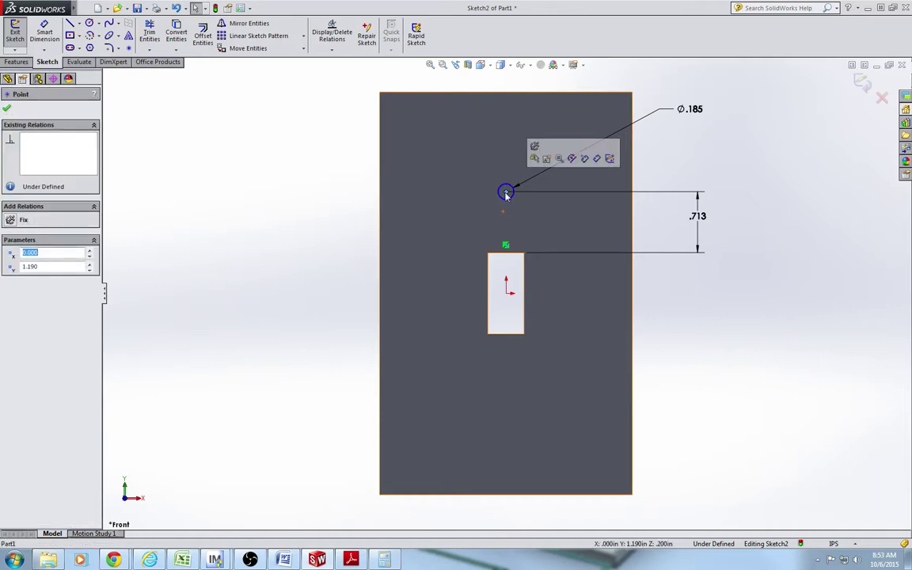
{"action": "left_click", "coordinate": [506, 293], "text": "ctrl"}
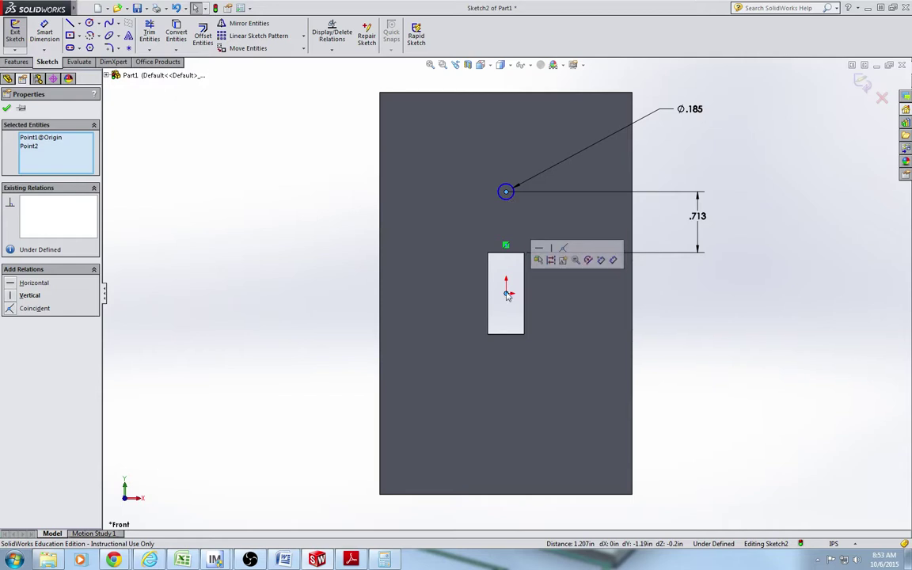
{"action": "left_click", "coordinate": [31, 296]}
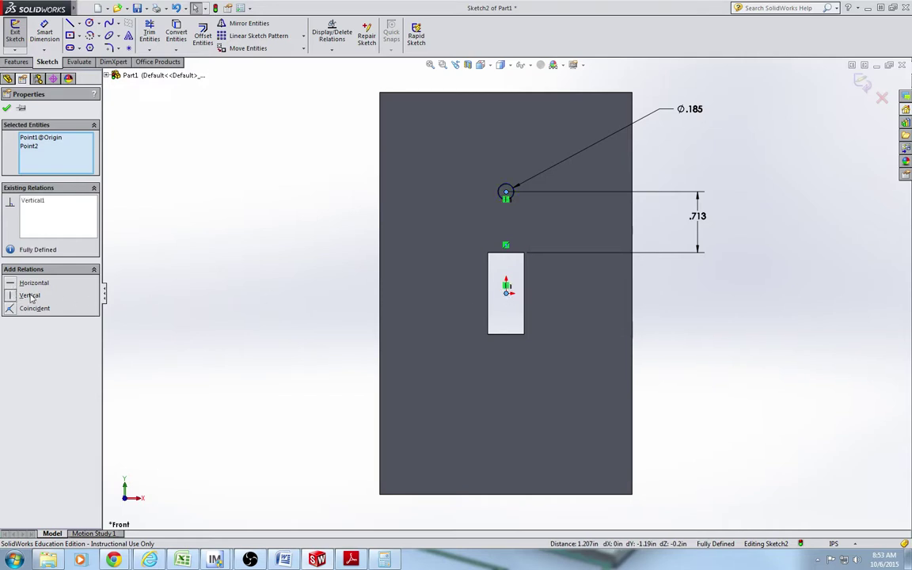
{"action": "left_click", "coordinate": [189, 244]}
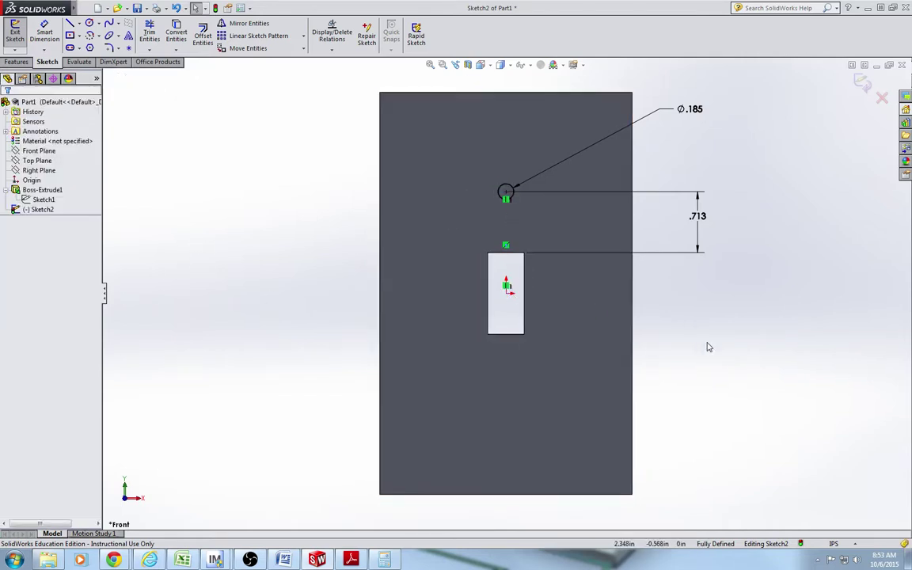
{"action": "left_click", "coordinate": [862, 84]}
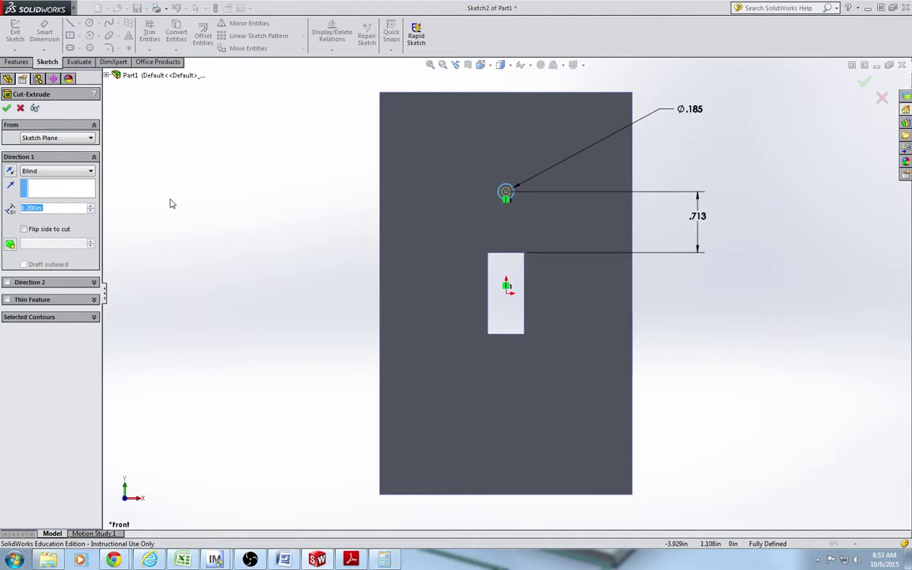
{"action": "left_click", "coordinate": [7, 107]}
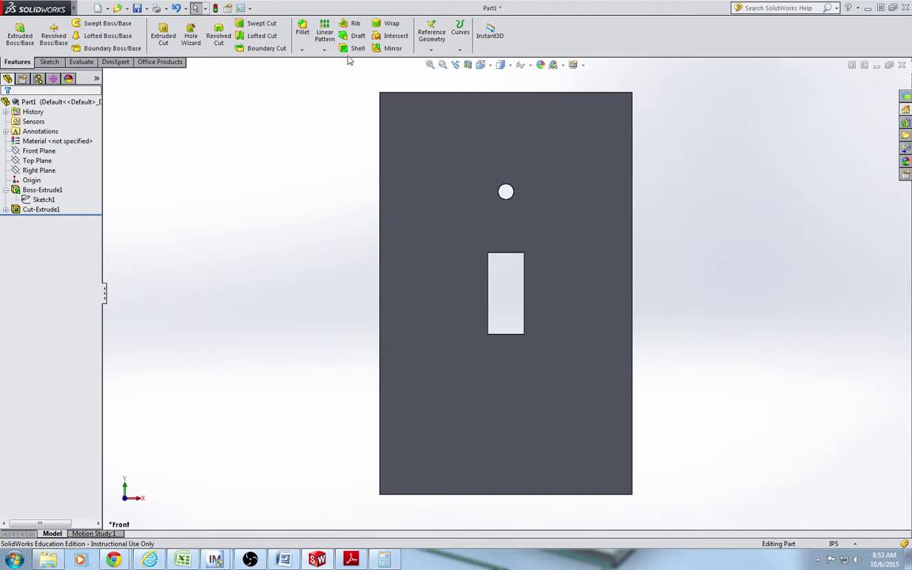
Mirror the screw hole cut about the Top Plane.
{"action": "left_click", "coordinate": [380, 48]}
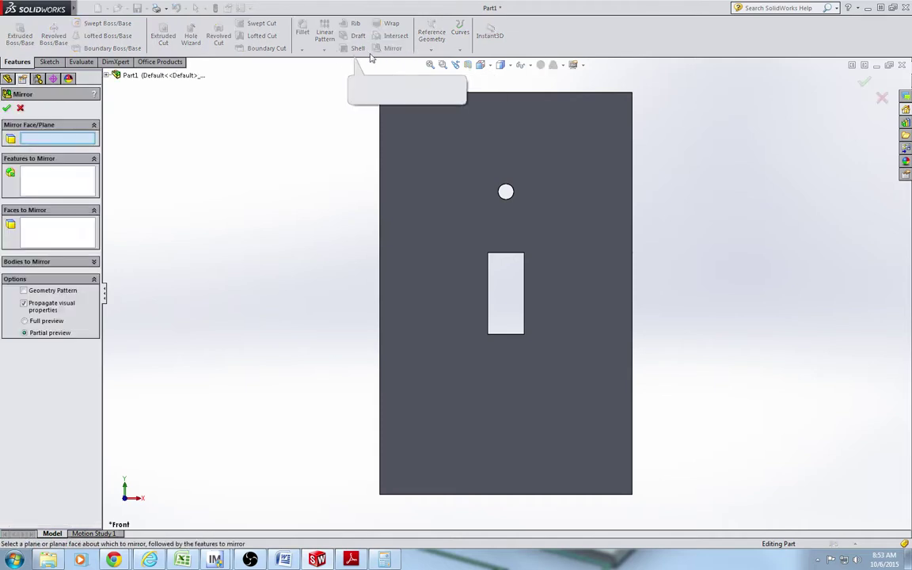
{"action": "left_click", "coordinate": [107, 75]}
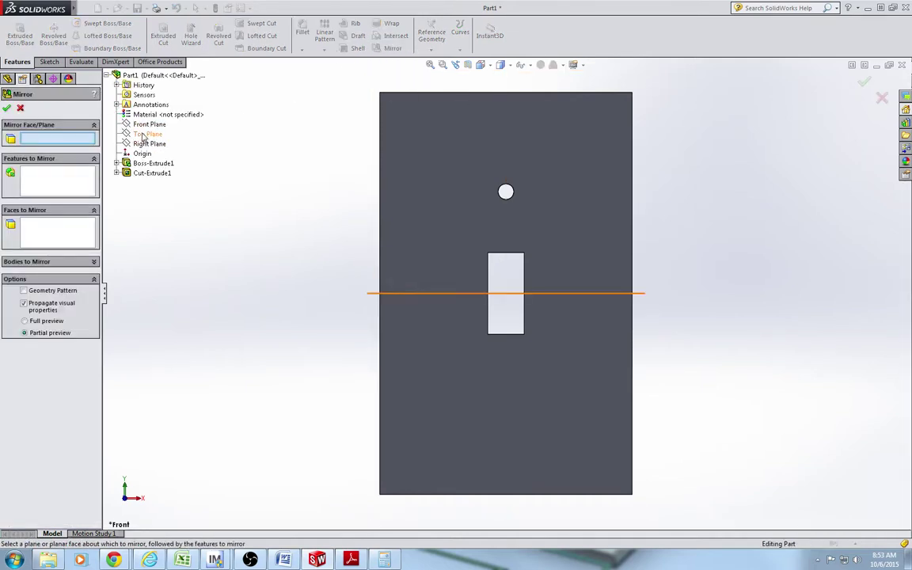
{"action": "left_click", "coordinate": [145, 134]}
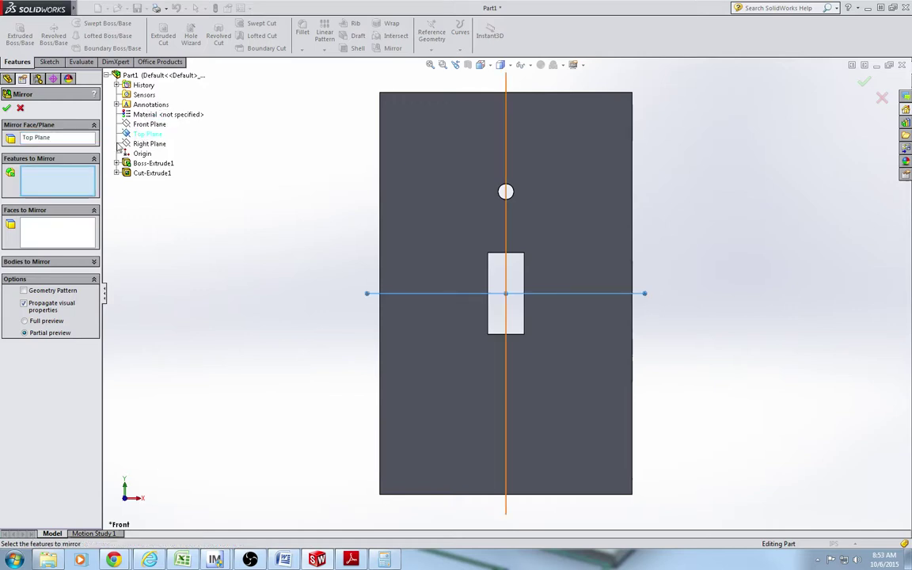
{"action": "left_click", "coordinate": [152, 173]}
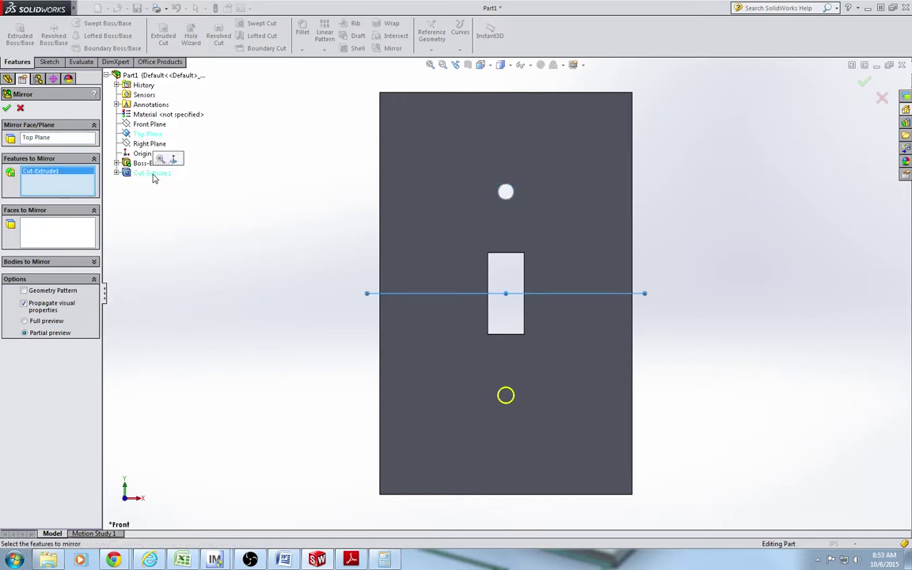
{"action": "left_click", "coordinate": [6, 108]}
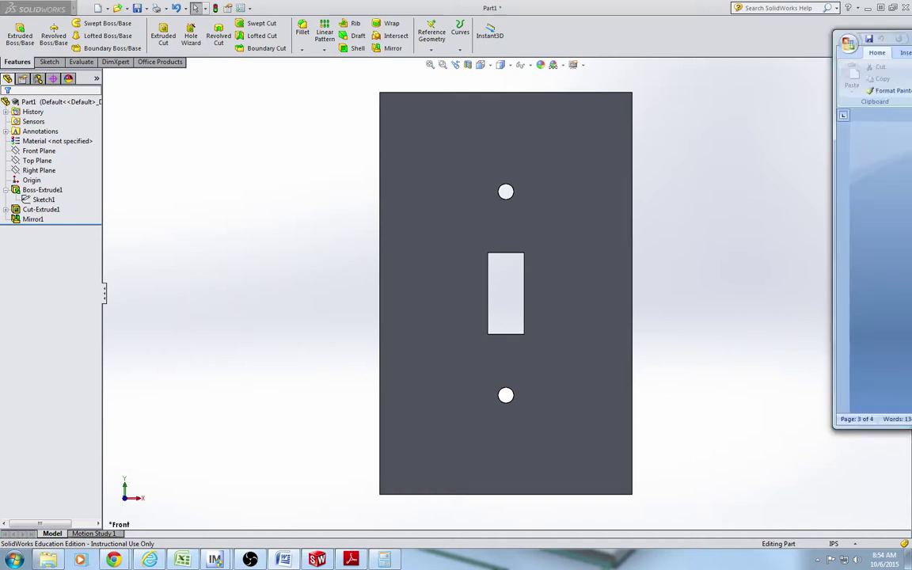
Switch to the Word instructions to check how to build the border on the plate's back, and return to SolidWorks.
{"action": "left_click_drag", "start_coordinate": [911, 40], "coordinate": [458, 67]}
{"action": "double_click", "coordinate": [456, 66]}
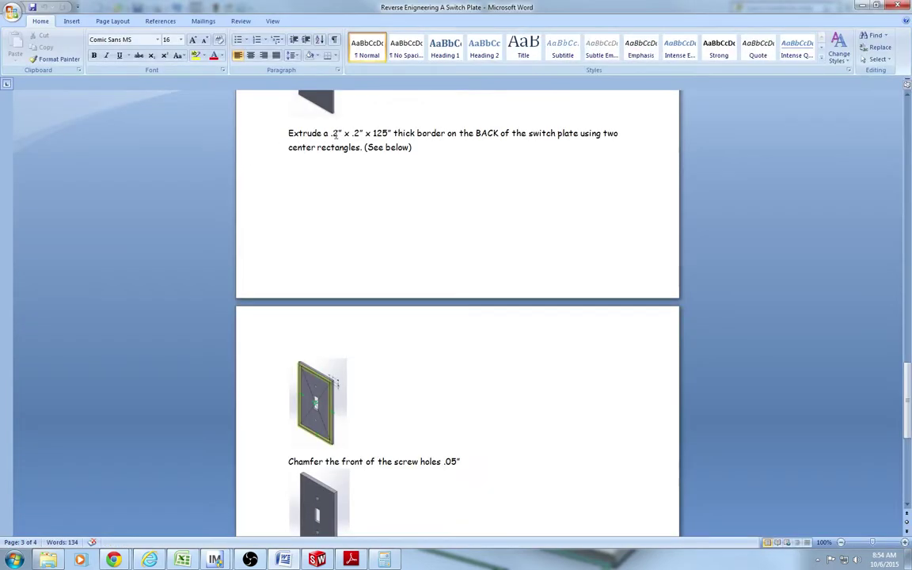
{"action": "scroll", "coordinate": [341, 136], "scroll_direction": "up", "scroll_amount": 2}
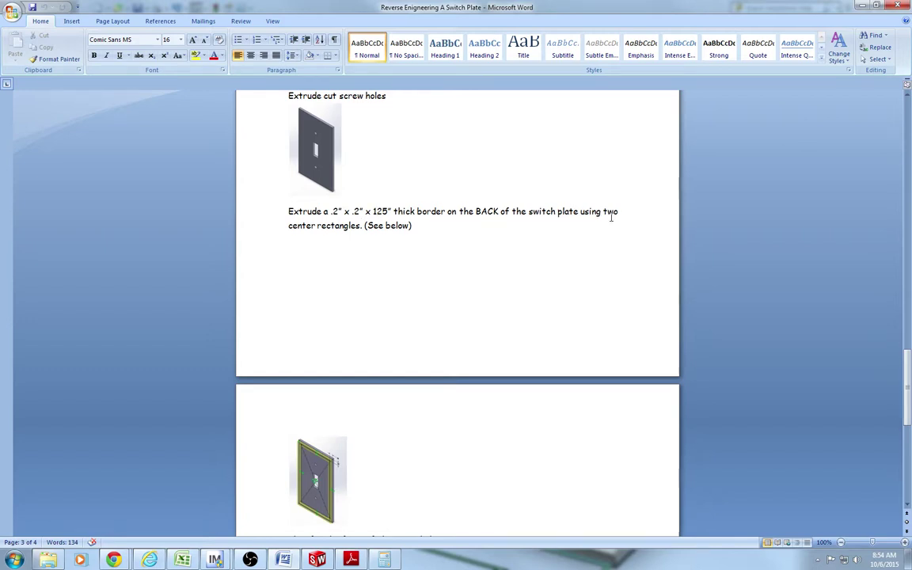
{"action": "scroll", "coordinate": [324, 237], "scroll_direction": "down", "scroll_amount": 5}
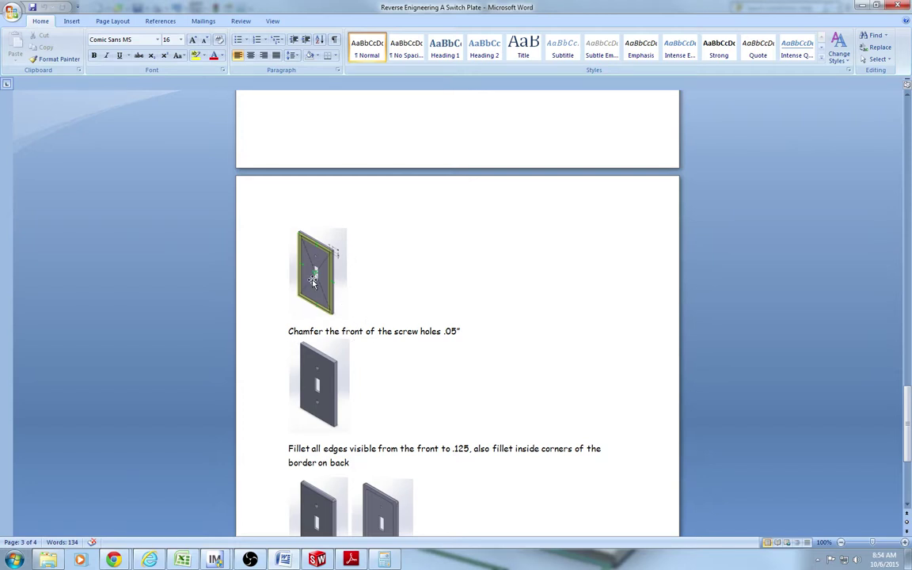
{"action": "double_click", "coordinate": [394, 7]}
{"action": "left_click_drag", "start_coordinate": [380, 64], "coordinate": [911, 57]}
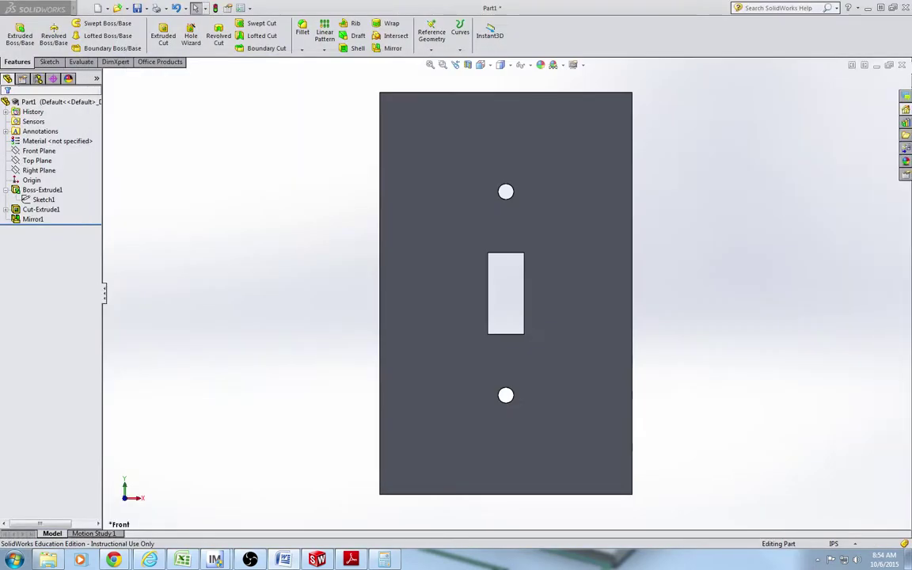
Start an extruded boss with its sketch on the plate's back face.
{"action": "left_click", "coordinate": [480, 64]}
{"action": "left_click", "coordinate": [510, 99]}
{"action": "left_click", "coordinate": [480, 64]}
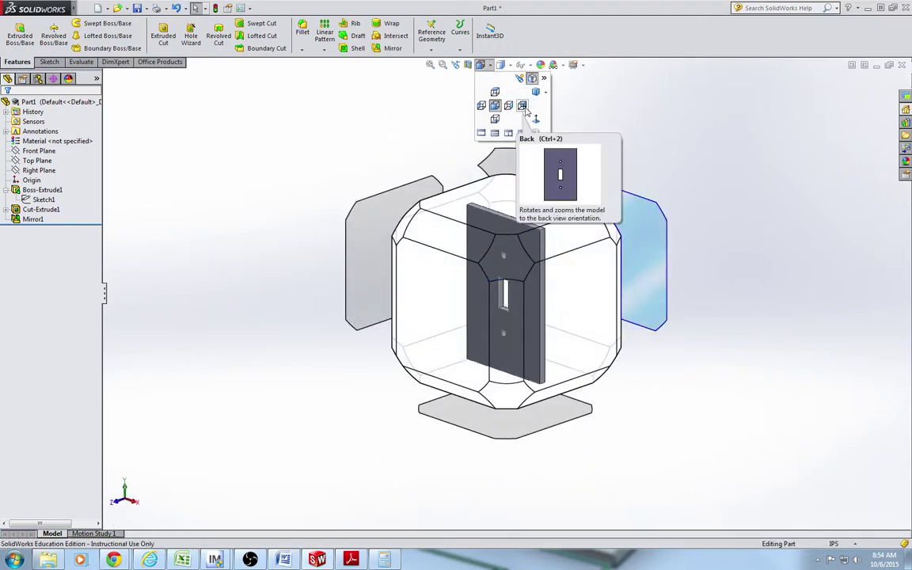
{"action": "left_click", "coordinate": [526, 112]}
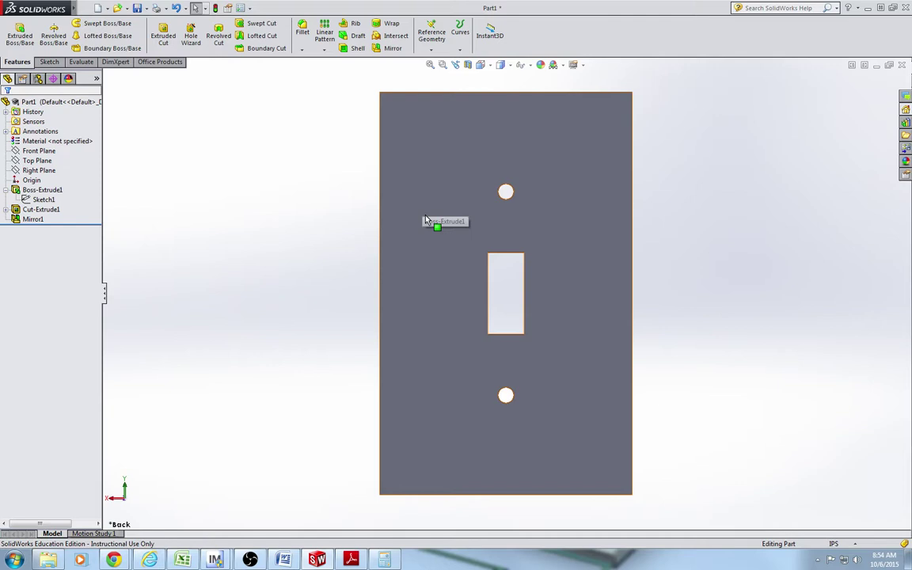
{"action": "left_click", "coordinate": [20, 36]}
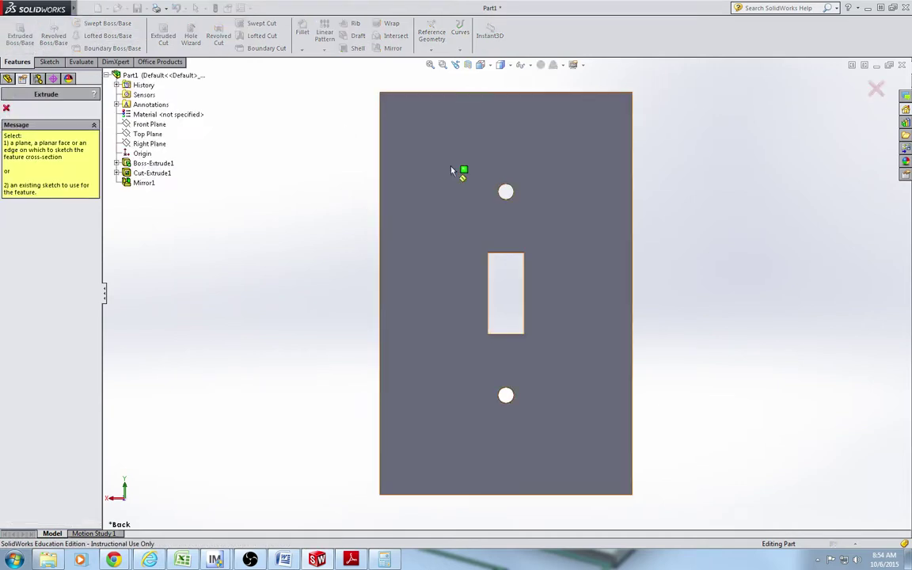
{"action": "left_click", "coordinate": [444, 157]}
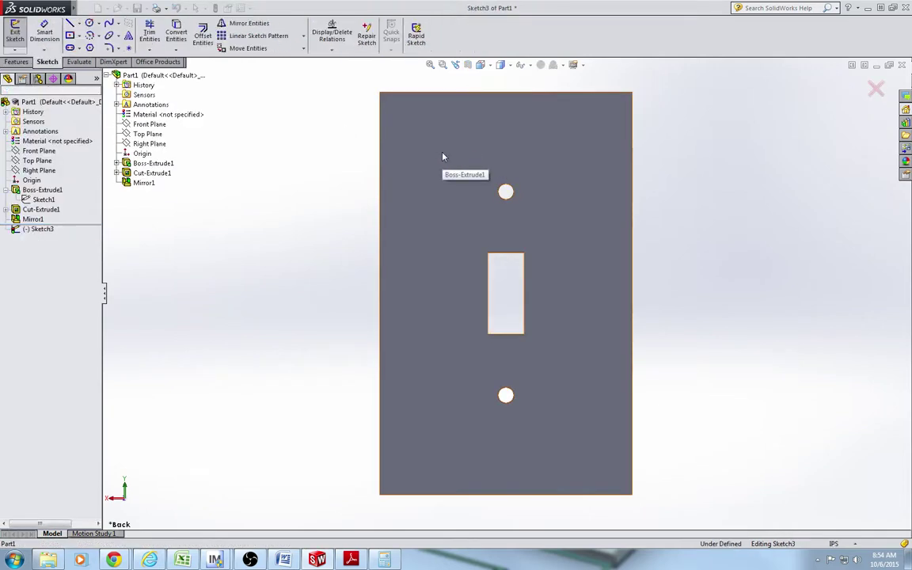
Sketch two center rectangles on the origin, one reaching the plate's corner and one inside it about 1.43 by 3.45 in.
{"action": "left_click", "coordinate": [79, 36]}
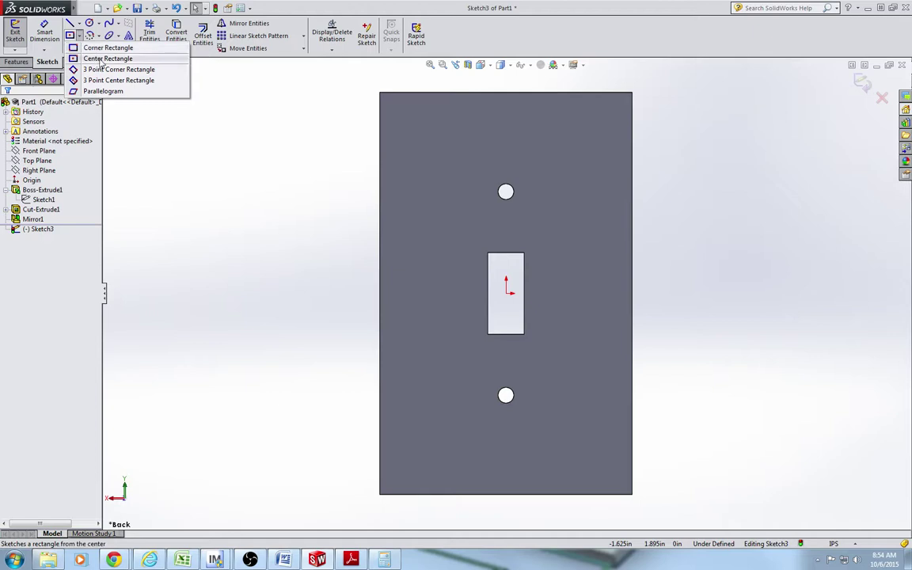
{"action": "left_click", "coordinate": [102, 57]}
{"action": "left_click", "coordinate": [507, 291]}
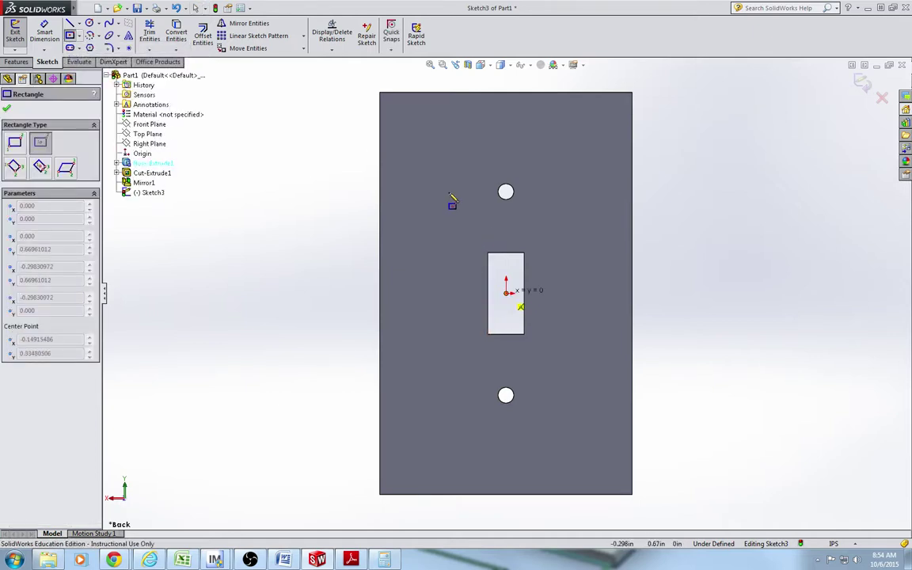
{"action": "left_click", "coordinate": [381, 94]}
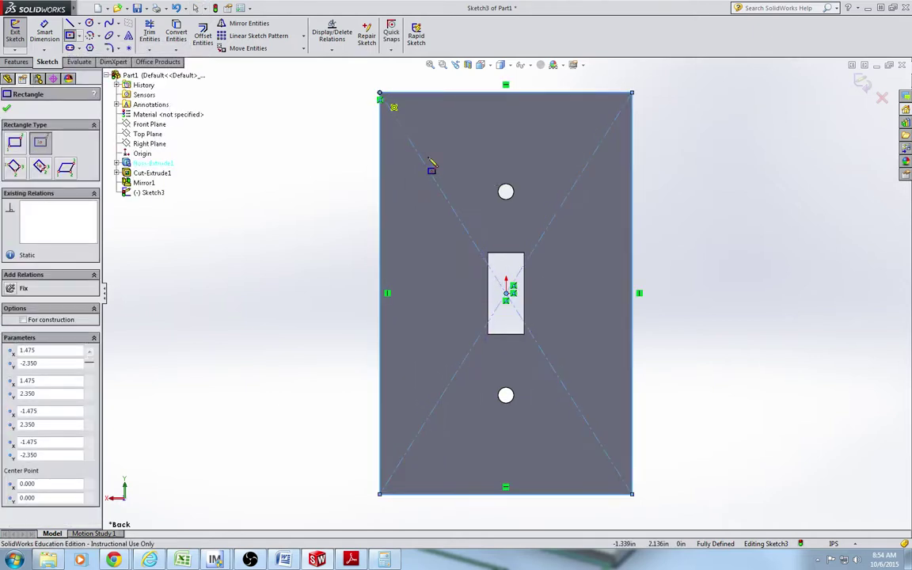
{"action": "left_click", "coordinate": [506, 293]}
{"action": "left_click", "coordinate": [445, 145]}
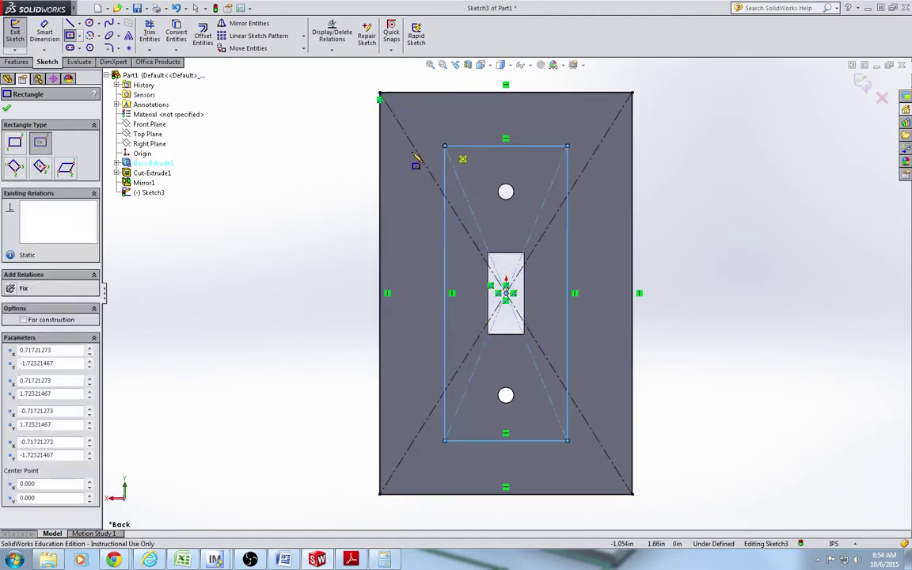
Dimension the gap between the vertical sides of the two rectangles and set it to 0.2 in.
{"action": "left_click", "coordinate": [49, 35]}
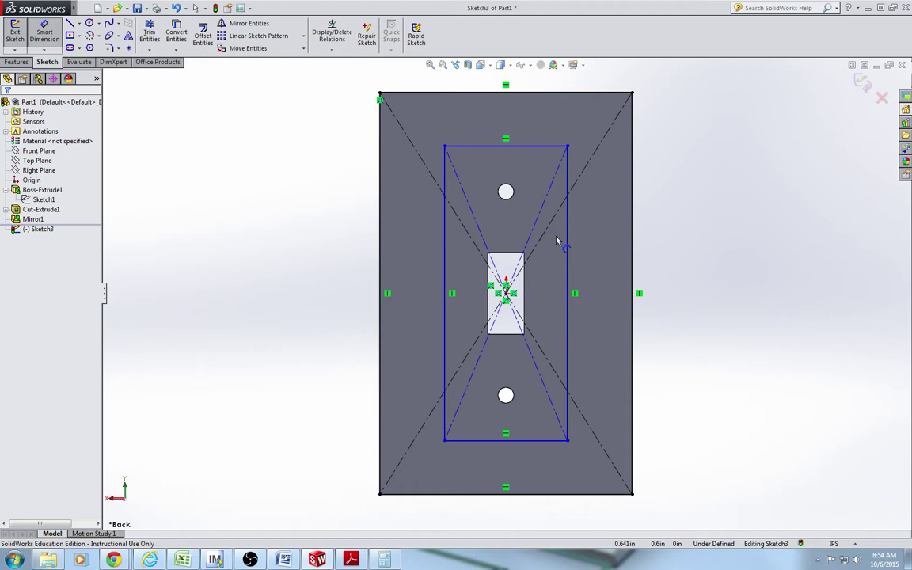
{"action": "left_click", "coordinate": [568, 264]}
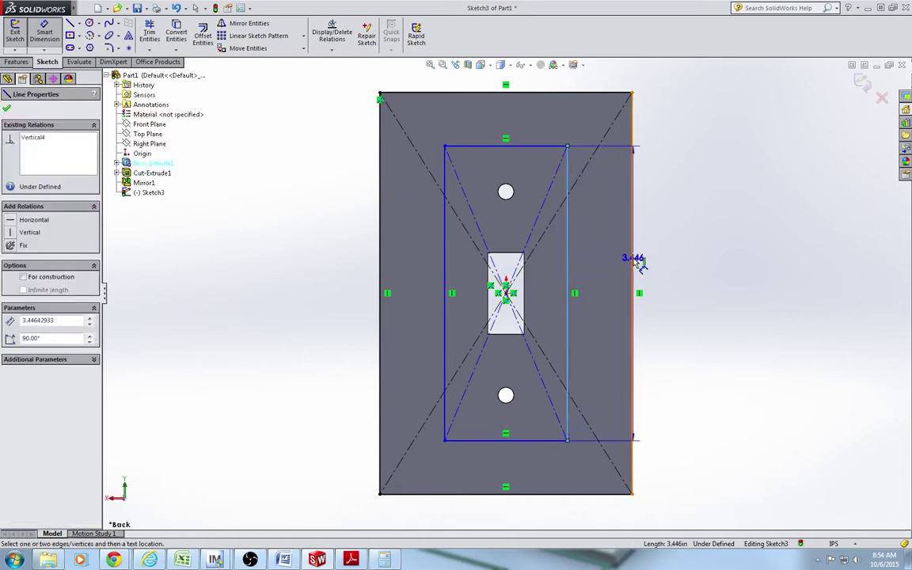
{"action": "left_click", "coordinate": [634, 262]}
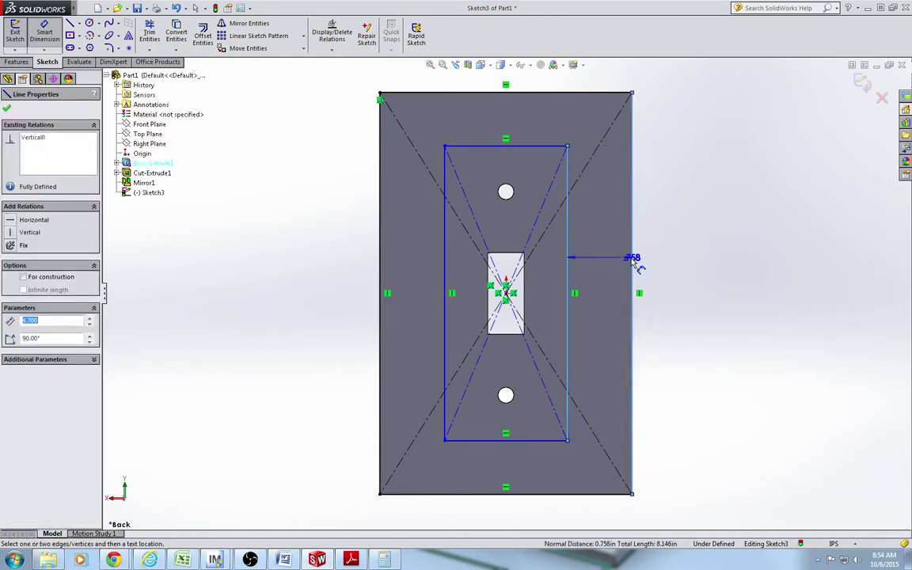
{"action": "left_click", "coordinate": [603, 84]}
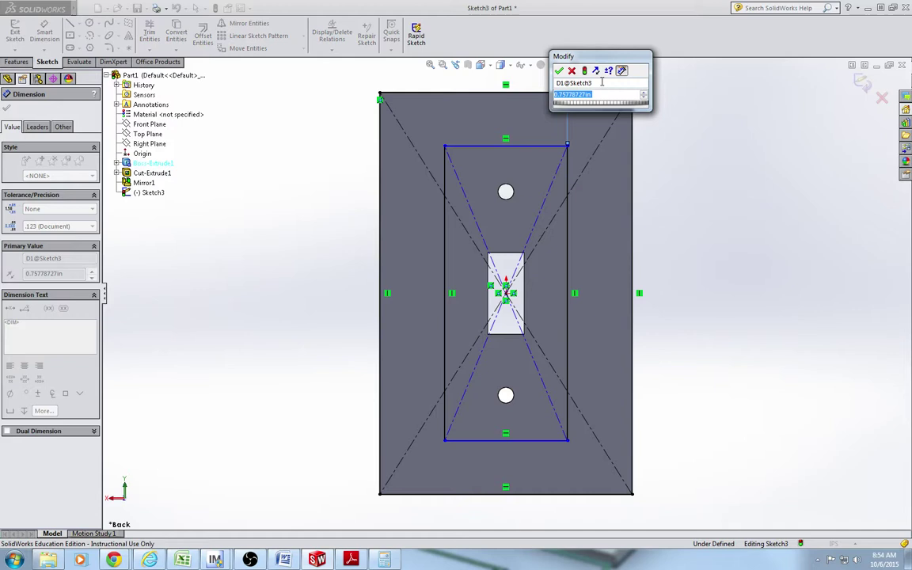
{"action": "key", "text": "BackSpace"}
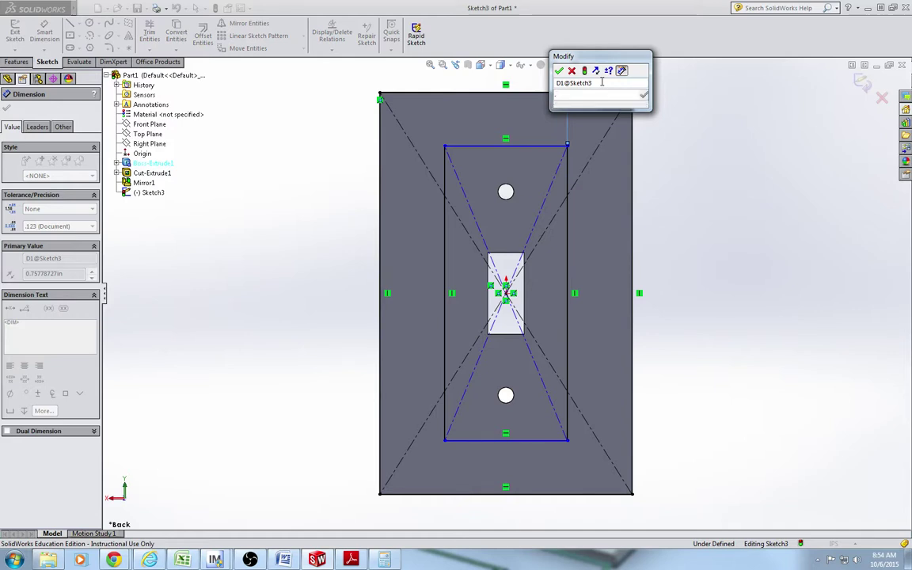
{"action": "type", "text": ".2"}
{"action": "key", "text": "Return"}
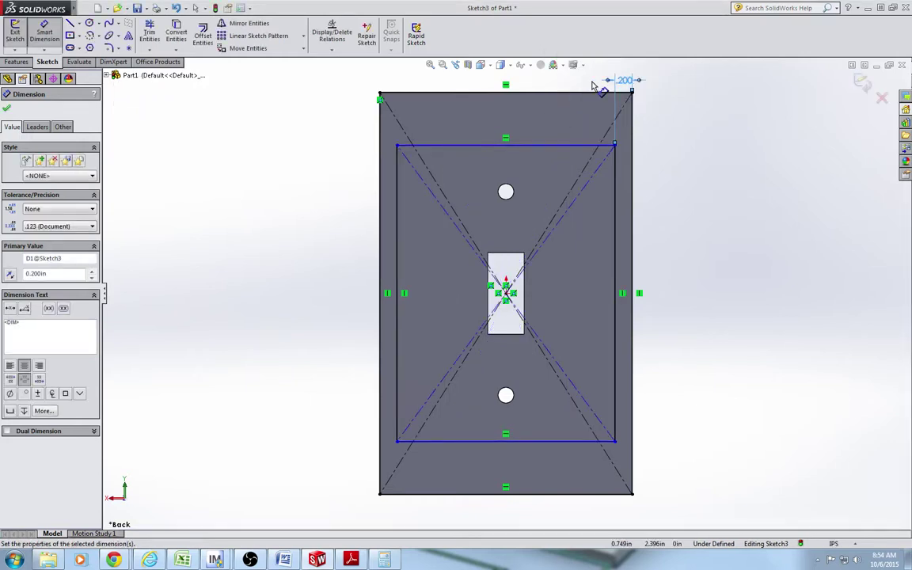
Dimension the gap between the upper sides of the two rectangles and set it to 0.2 in.
{"action": "left_click", "coordinate": [562, 148]}
{"action": "left_click", "coordinate": [560, 94]}
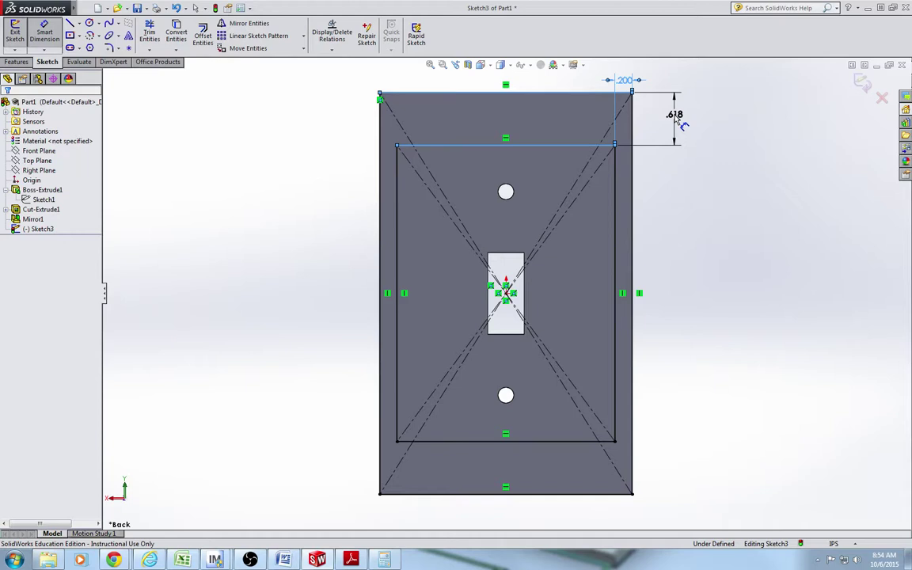
{"action": "left_click", "coordinate": [675, 117]}
{"action": "type", "text": ".2"}
{"action": "key", "text": "Return"}
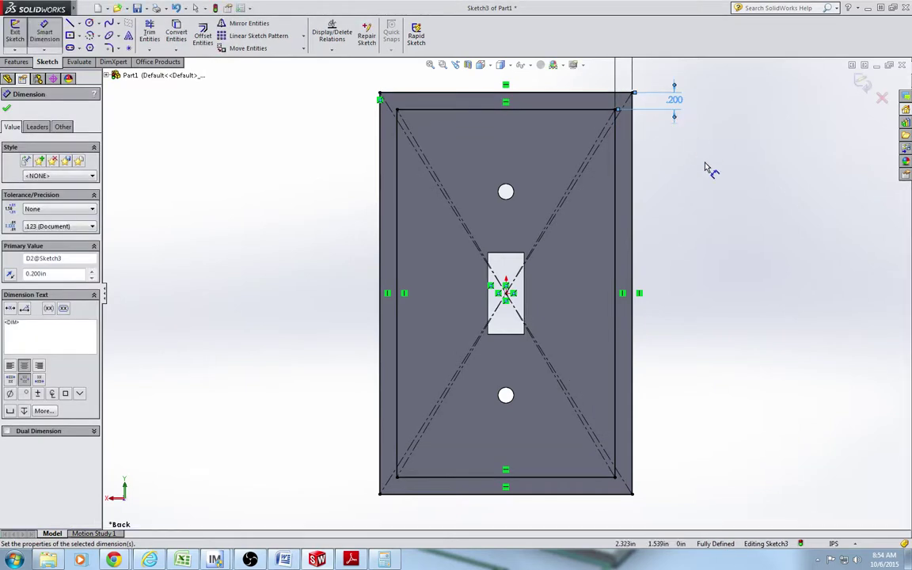
{"action": "left_click", "coordinate": [709, 168]}
{"action": "key", "text": "f"}
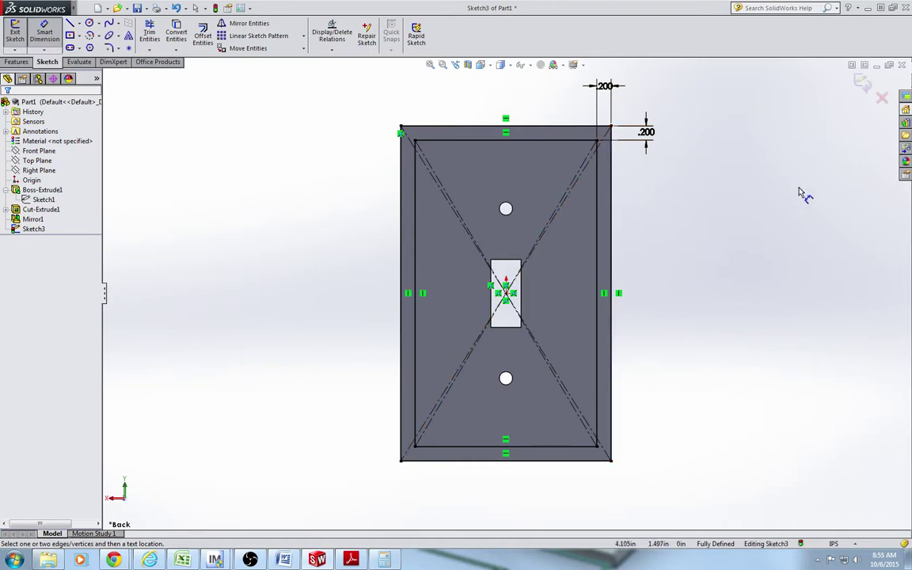
Extrude the border 0.125 in from the plate's back face, merged with the plate.
{"action": "left_click", "coordinate": [863, 84]}
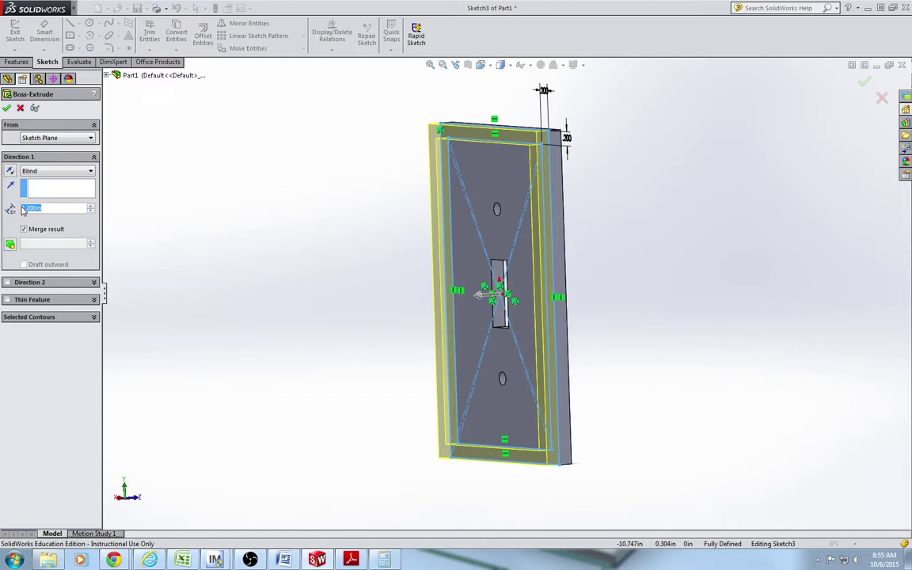
{"action": "type", "text": ".125"}
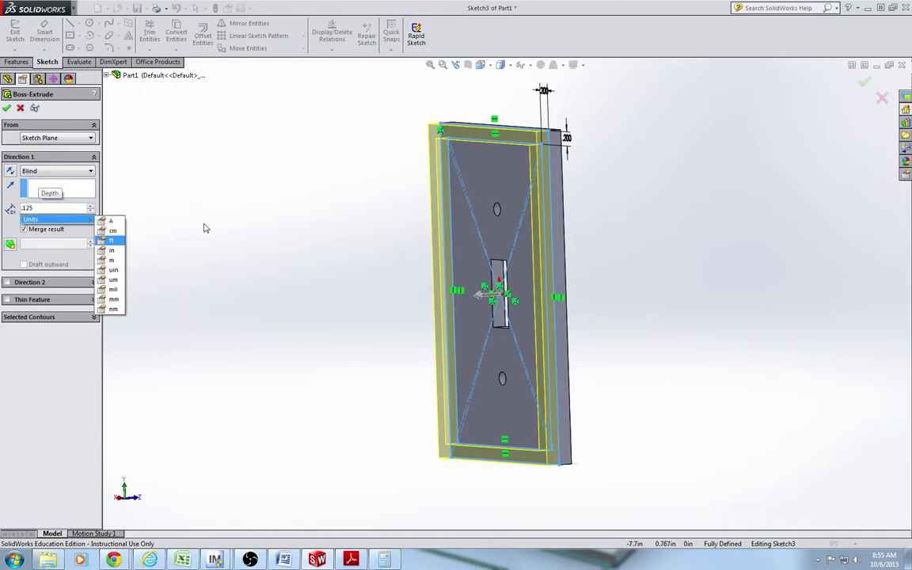
{"action": "key", "text": "Return"}
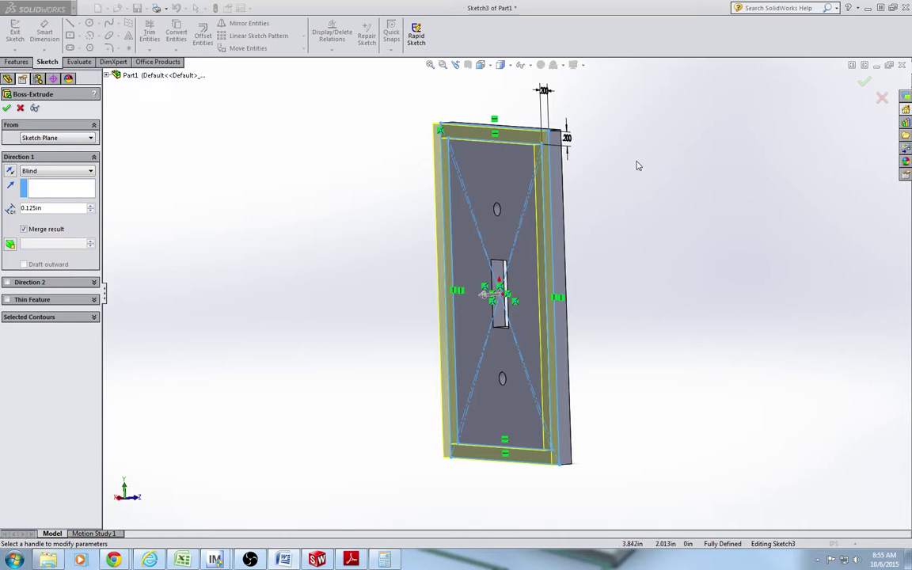
{"action": "middle_click_drag", "start_coordinate": [745, 178], "coordinate": [824, 164]}
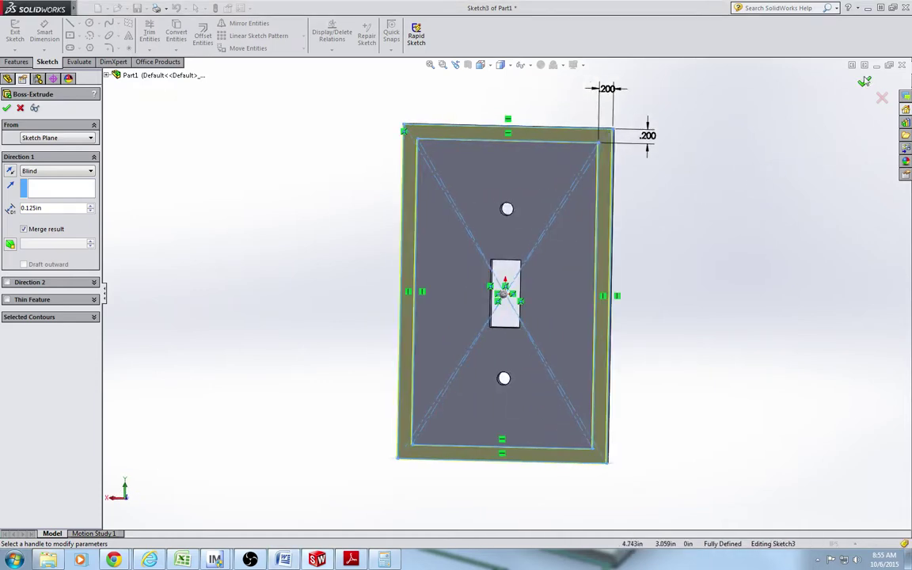
{"action": "left_click", "coordinate": [865, 83]}
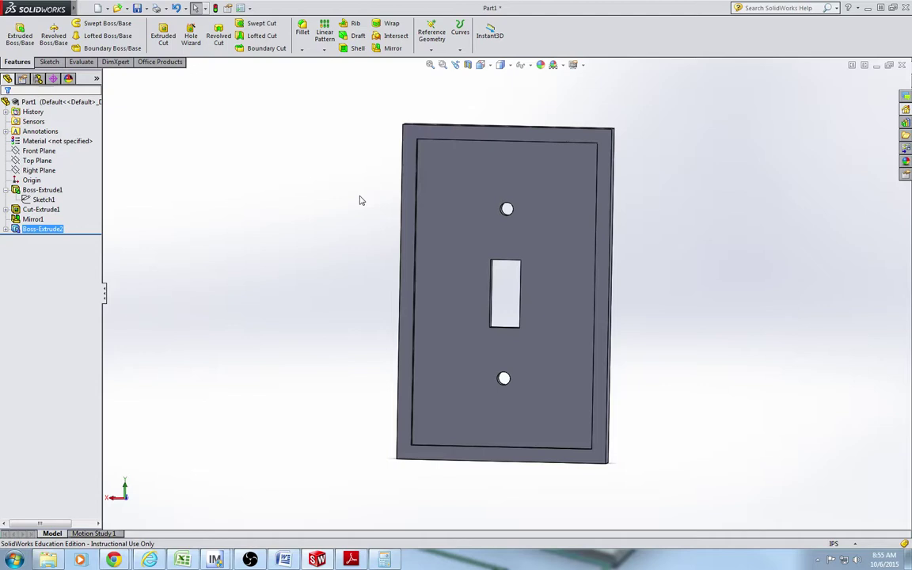
{"action": "middle_click_drag", "start_coordinate": [804, 211], "coordinate": [585, 194]}
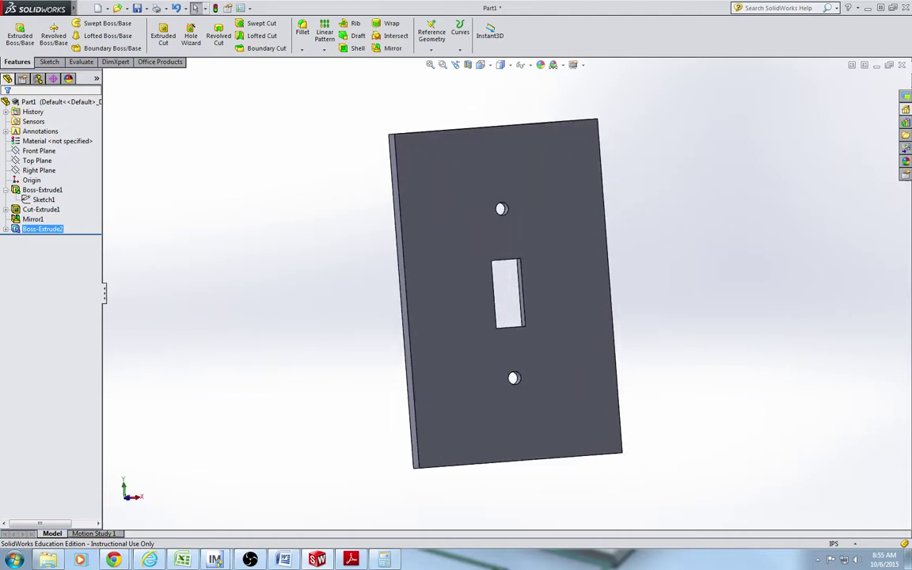
Switch to the Word instructions to read the chamfer and fillet requirements, and return to SolidWorks.
{"action": "key", "text": "alt+Tab"}
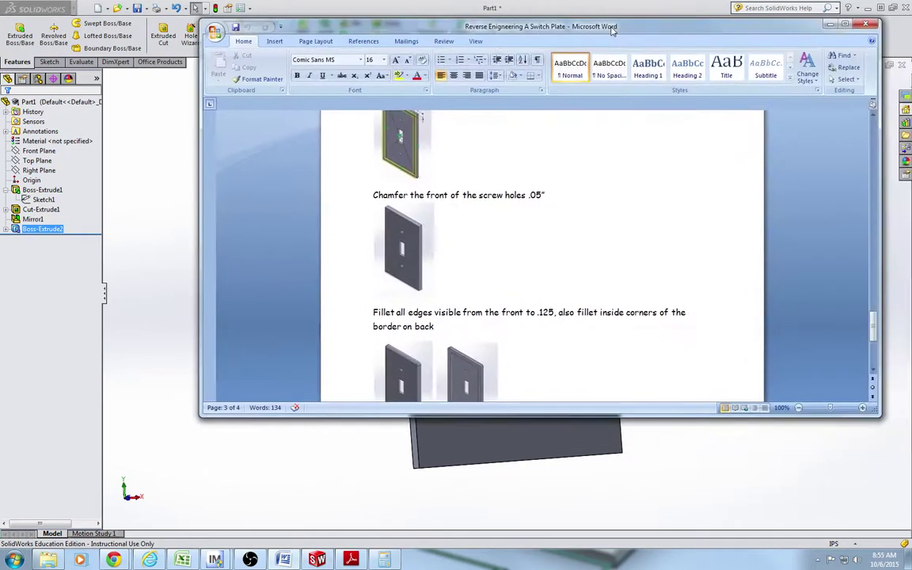
{"action": "double_click", "coordinate": [612, 30]}
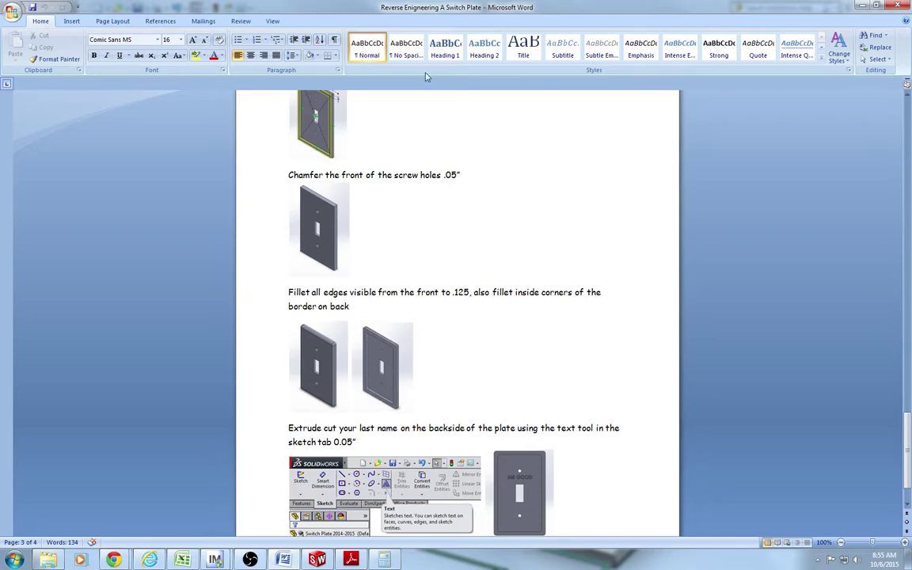
{"action": "double_click", "coordinate": [478, 9]}
{"action": "left_click_drag", "start_coordinate": [480, 28], "coordinate": [911, 48]}
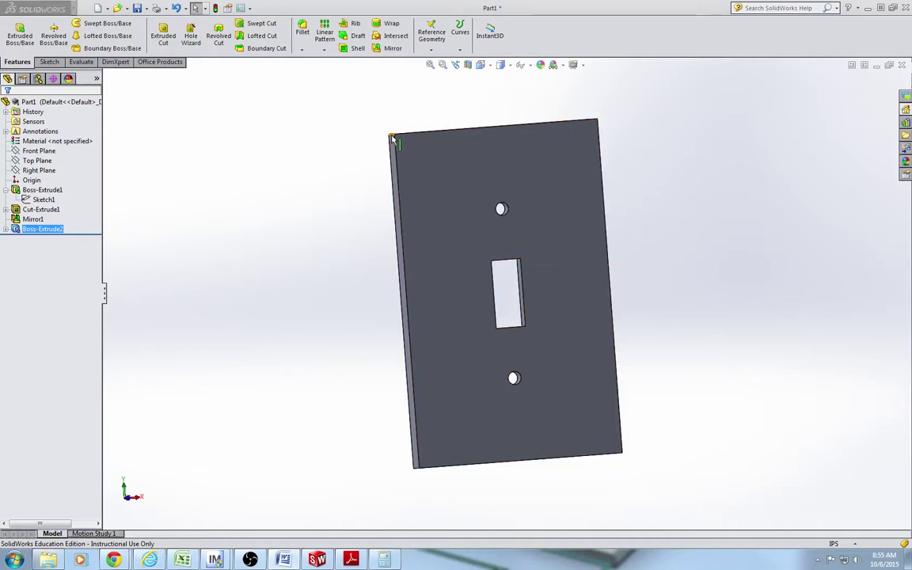
Start a constant-size fillet with a 0.125 in radius and select one upper inner corner edge of the back border.
{"action": "middle_click_drag", "start_coordinate": [393, 139], "coordinate": [612, 156]}
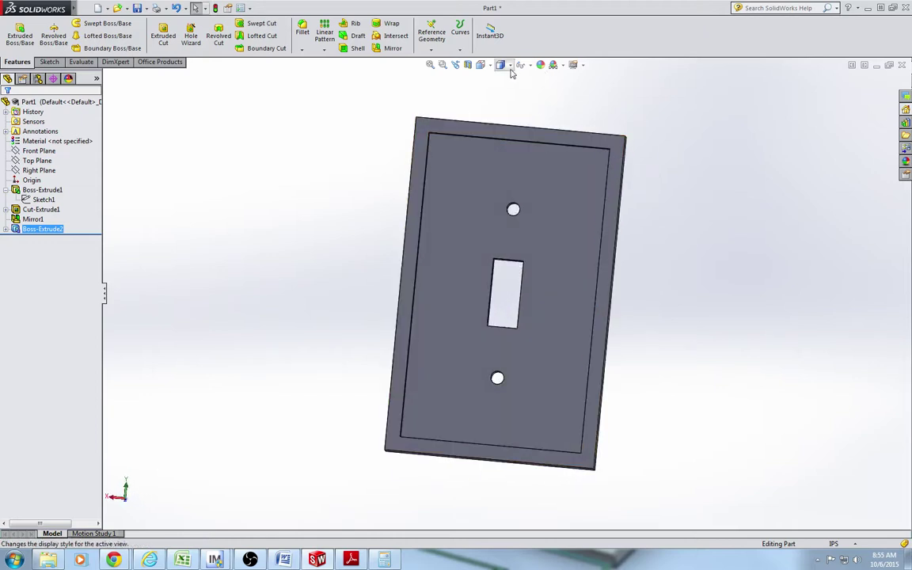
{"action": "left_click", "coordinate": [482, 65]}
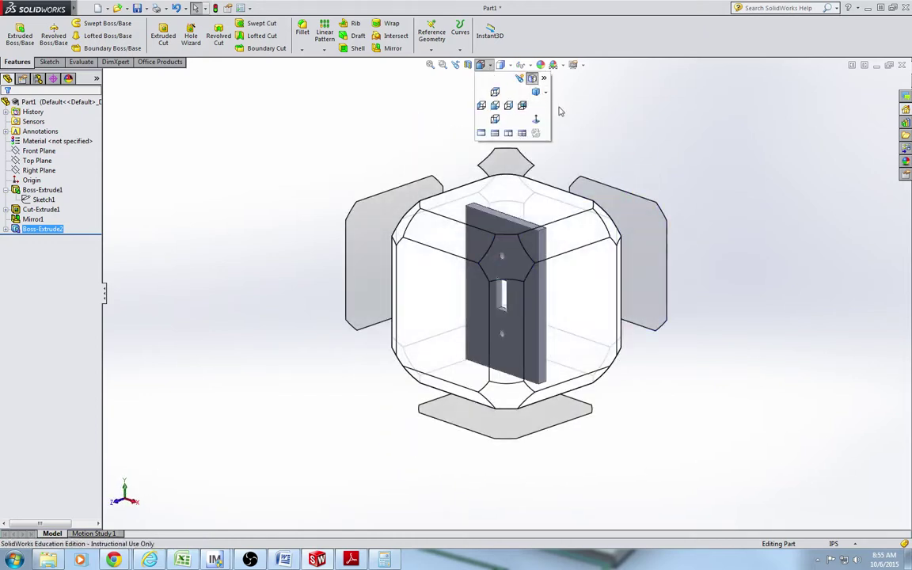
{"action": "left_click", "coordinate": [536, 117]}
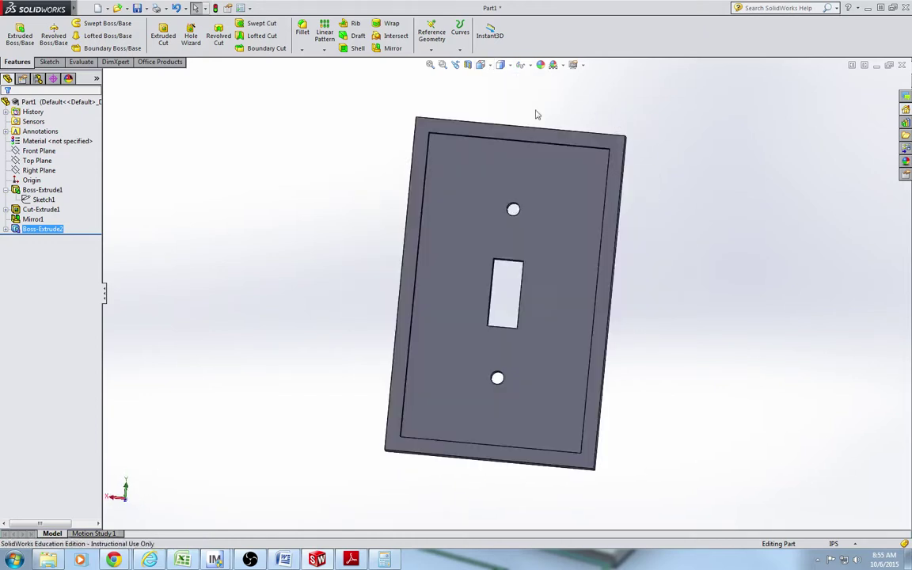
{"action": "left_click", "coordinate": [303, 32]}
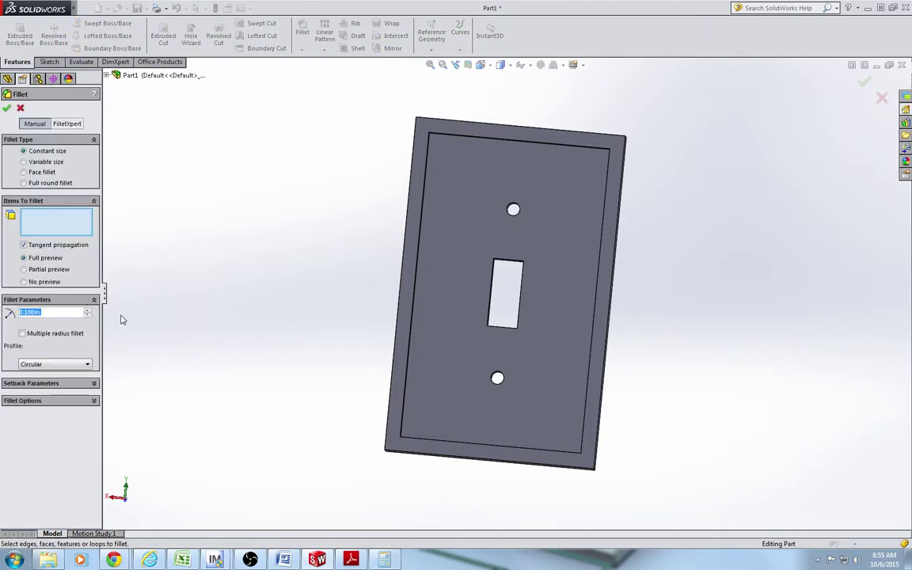
{"action": "type", "text": ".125"}
{"action": "key", "text": "Return"}
{"action": "scroll", "coordinate": [434, 143], "scroll_direction": "down", "scroll_amount": 5}
{"action": "middle_click_drag", "start_coordinate": [439, 167], "coordinate": [452, 184]}
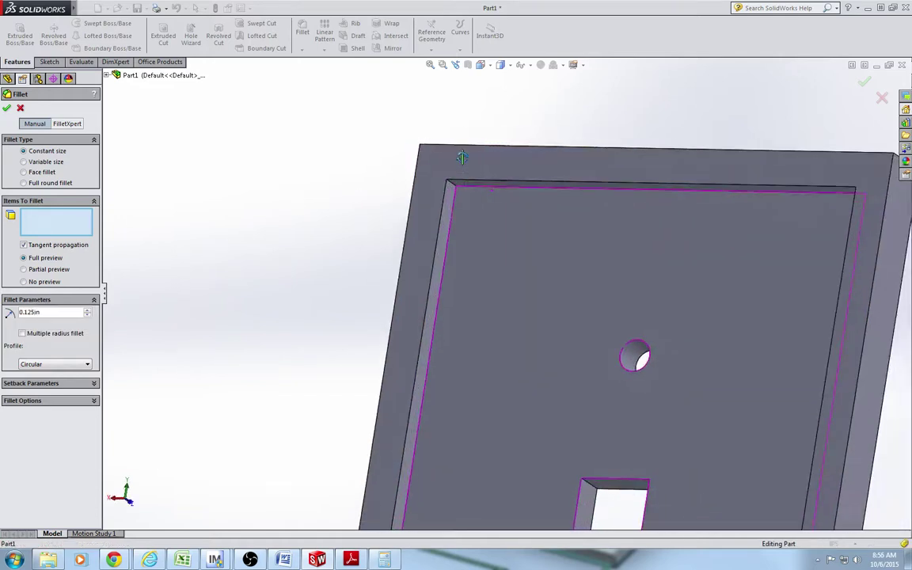
{"action": "left_click", "coordinate": [452, 183]}
{"action": "middle_click_drag", "start_coordinate": [560, 217], "coordinate": [651, 226]}
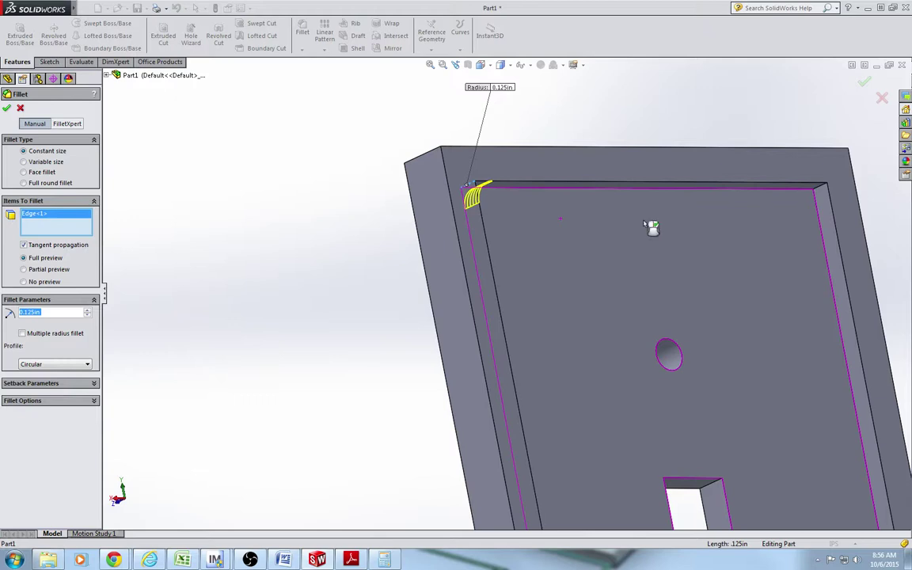
Add the other three inner corner edges of the back border to the fillet, keeping the full preview.
{"action": "left_click", "coordinate": [32, 258]}
{"action": "left_click", "coordinate": [46, 283]}
{"action": "left_click", "coordinate": [44, 258]}
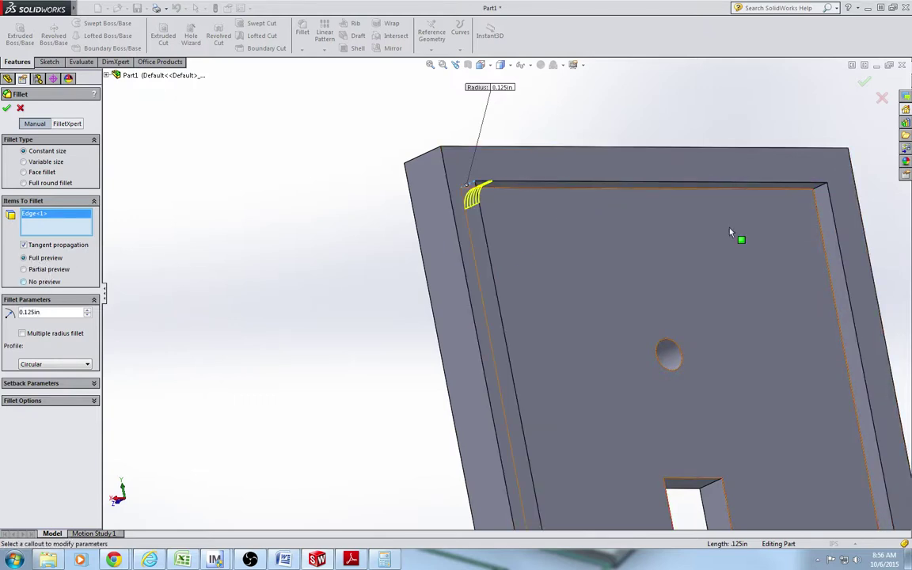
{"action": "left_click", "coordinate": [824, 190]}
{"action": "scroll", "coordinate": [784, 320], "scroll_direction": "down", "scroll_amount": 6}
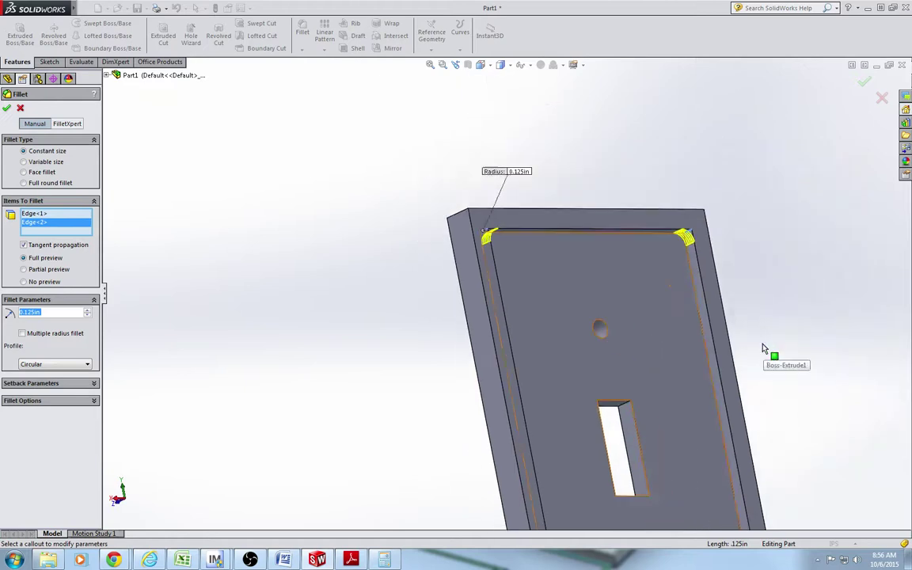
{"action": "middle_click_drag", "start_coordinate": [600, 437], "coordinate": [535, 481]}
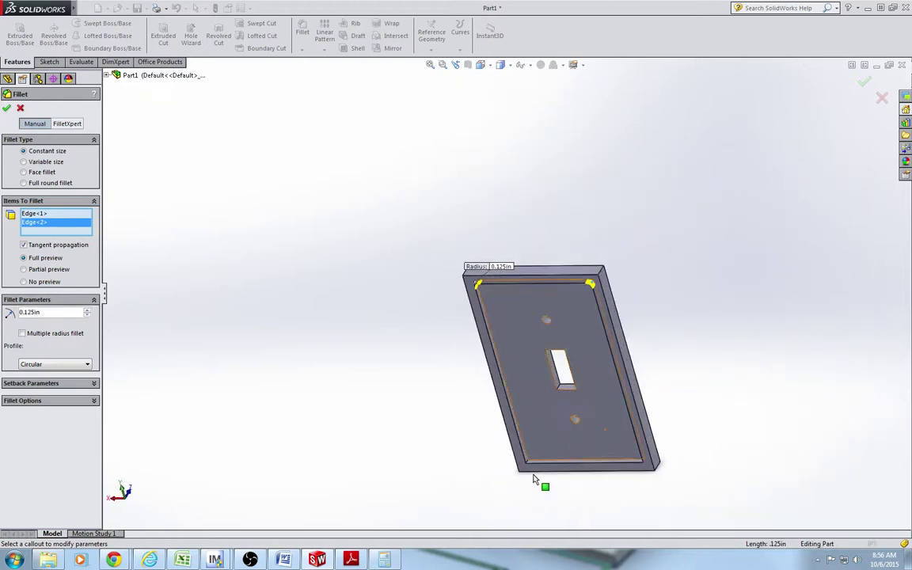
{"action": "scroll", "coordinate": [531, 468], "scroll_direction": "up", "scroll_amount": 4}
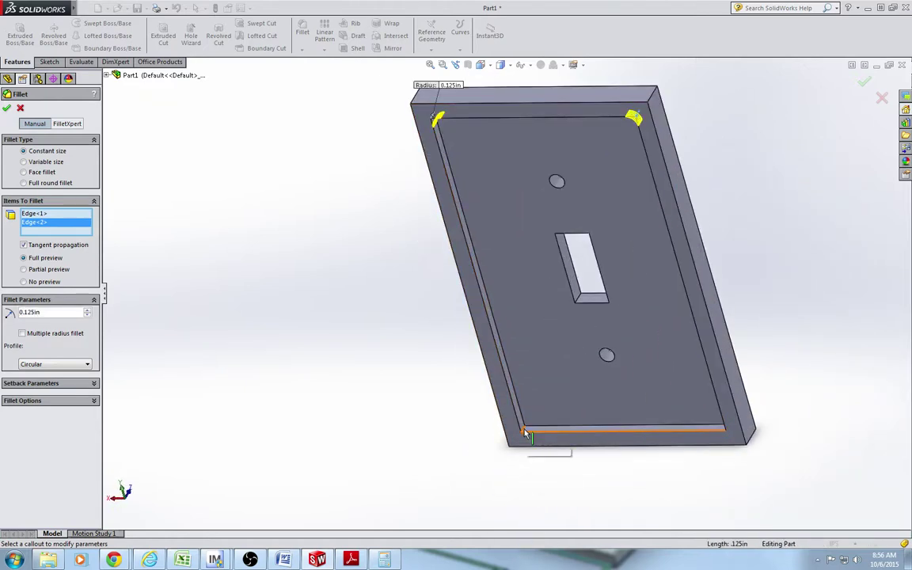
{"action": "left_click", "coordinate": [526, 434]}
{"action": "middle_click_drag", "start_coordinate": [527, 434], "coordinate": [671, 381]}
{"action": "left_click", "coordinate": [623, 437]}
Add the plate's four outer corner edges to the fillet, leaving the front face out of the selection.
{"action": "left_click", "coordinate": [652, 371]}
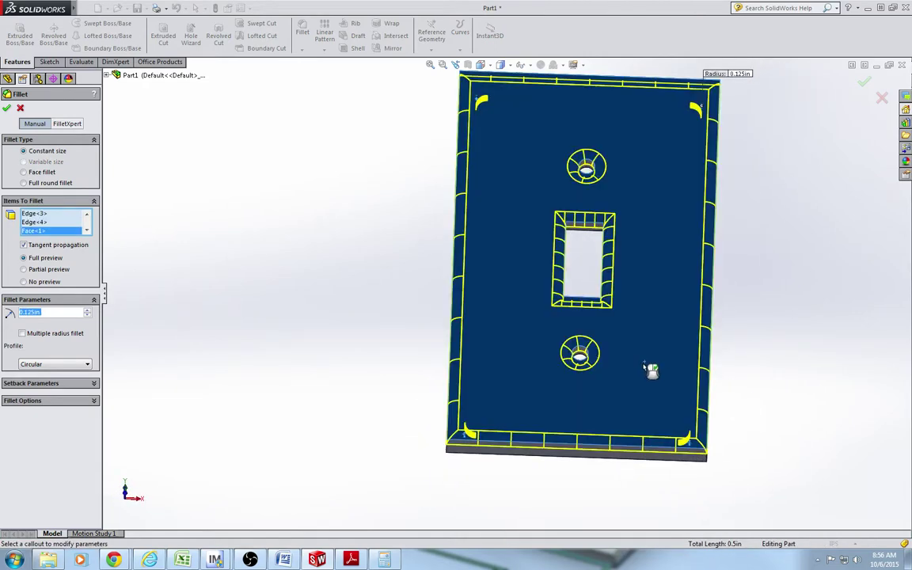
{"action": "middle_click_drag", "start_coordinate": [784, 337], "coordinate": [731, 487]}
{"action": "left_click", "coordinate": [675, 209]}
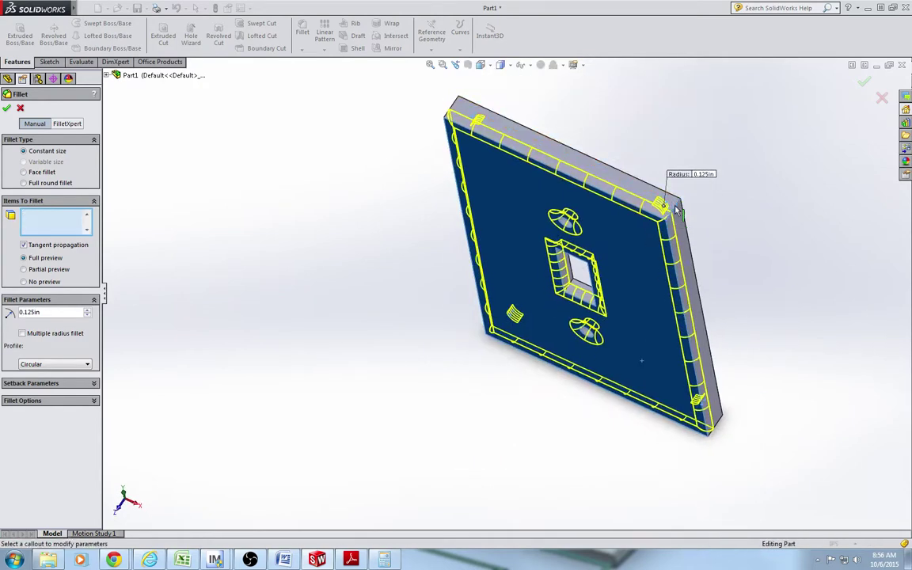
{"action": "middle_click_drag", "start_coordinate": [499, 182], "coordinate": [550, 289]}
{"action": "left_click", "coordinate": [569, 170]}
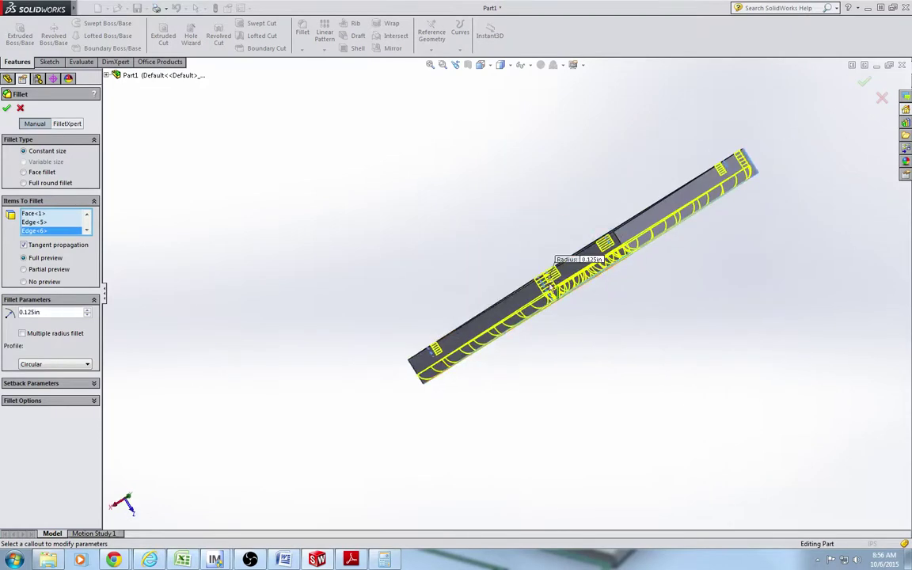
{"action": "left_click", "coordinate": [615, 237]}
{"action": "middle_click_drag", "start_coordinate": [526, 335], "coordinate": [679, 283]}
{"action": "left_click", "coordinate": [682, 277]}
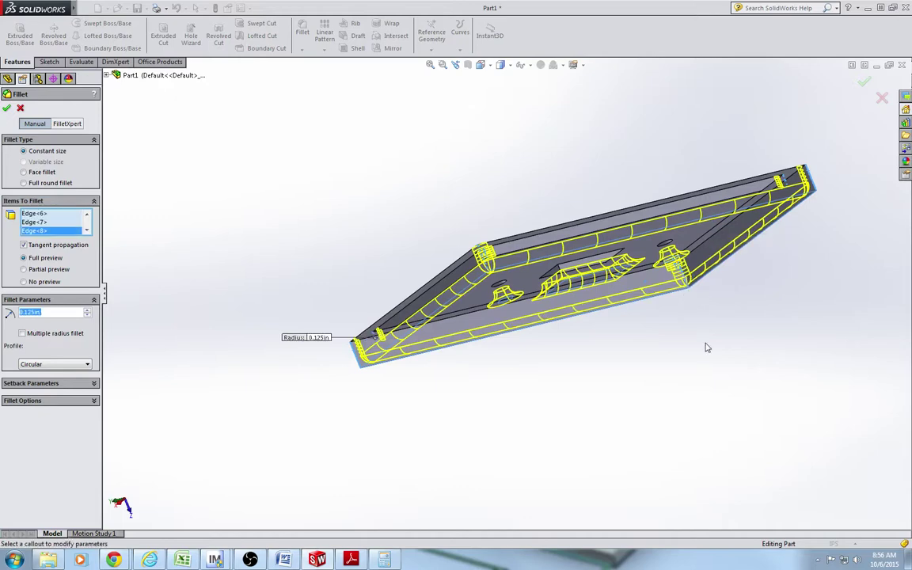
{"action": "middle_click_drag", "start_coordinate": [707, 348], "coordinate": [547, 215]}
{"action": "left_click", "coordinate": [609, 209]}
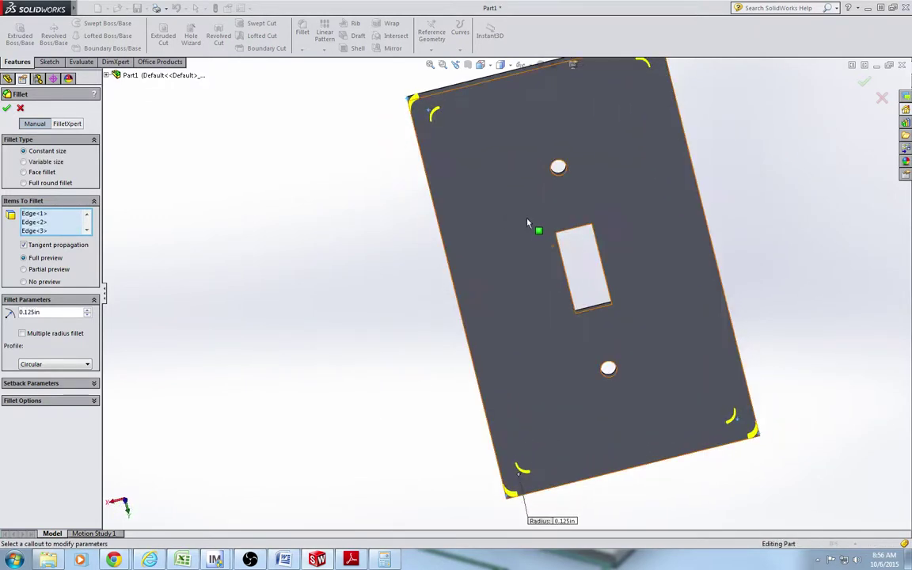
{"action": "scroll", "coordinate": [552, 311], "scroll_direction": "up", "scroll_amount": 3}
{"action": "middle_click_drag", "start_coordinate": [660, 265], "coordinate": [601, 189]}
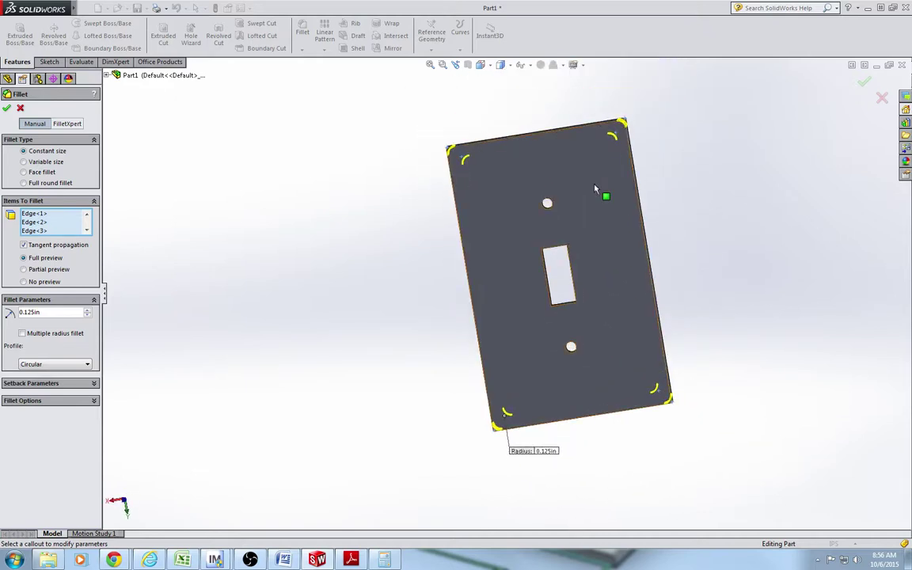
{"action": "left_click", "coordinate": [558, 138]}
{"action": "left_click", "coordinate": [561, 235]}
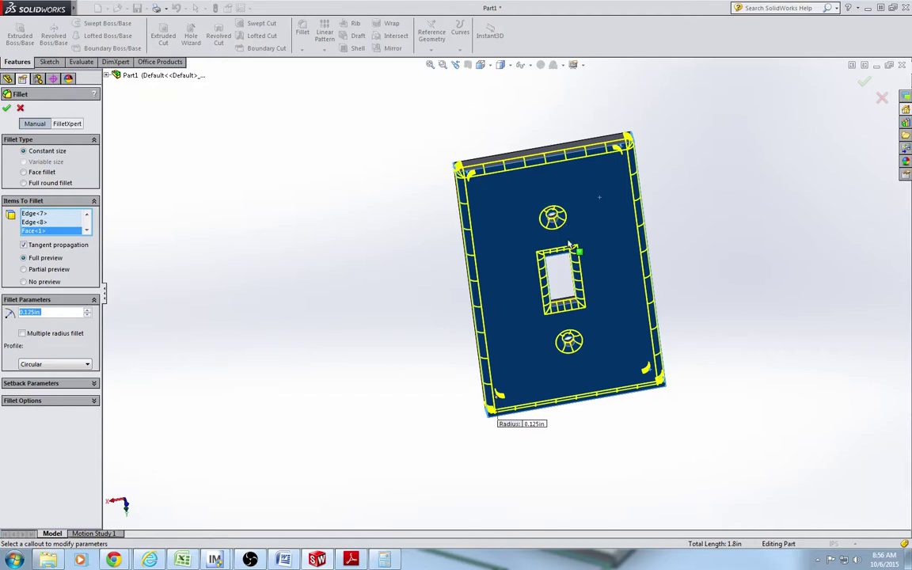
{"action": "middle_click_drag", "start_coordinate": [569, 246], "coordinate": [560, 204]}
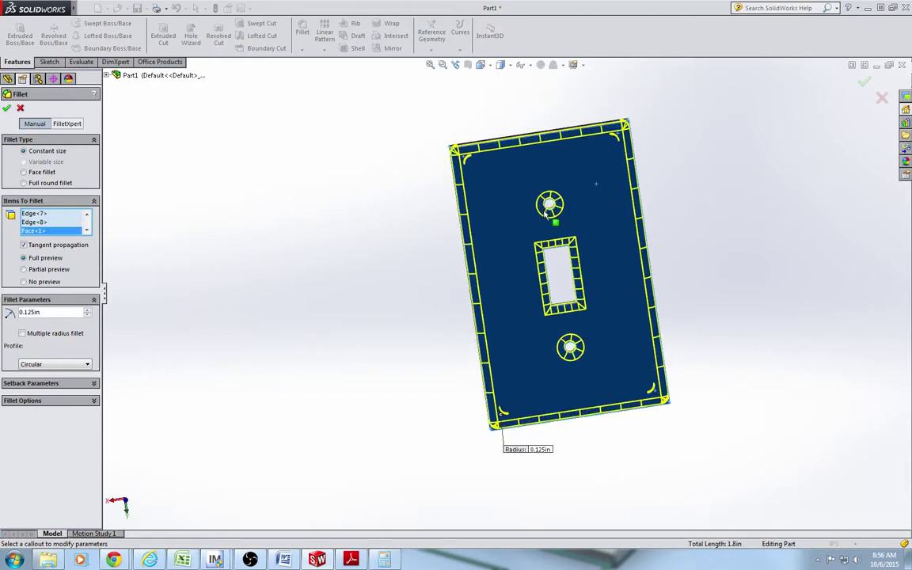
{"action": "left_click", "coordinate": [600, 188]}
Add the four outer perimeter edges of the front face and apply the 0.125 in fillet.
{"action": "left_click", "coordinate": [603, 141]}
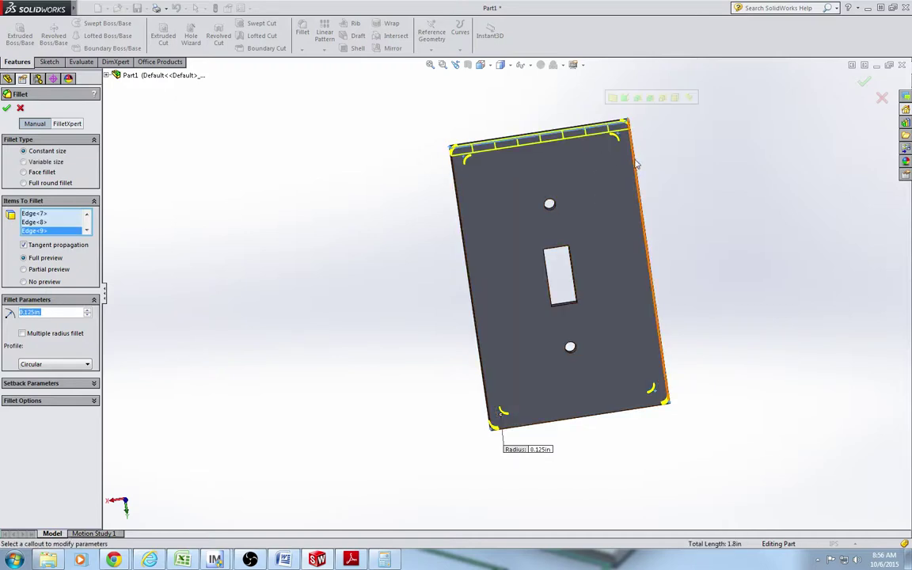
{"action": "left_click", "coordinate": [636, 170]}
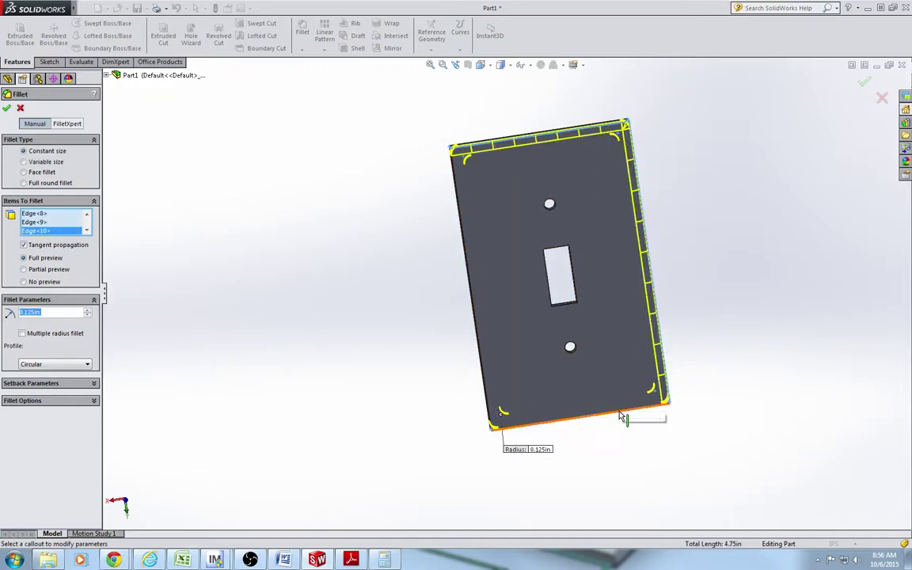
{"action": "left_click", "coordinate": [621, 414]}
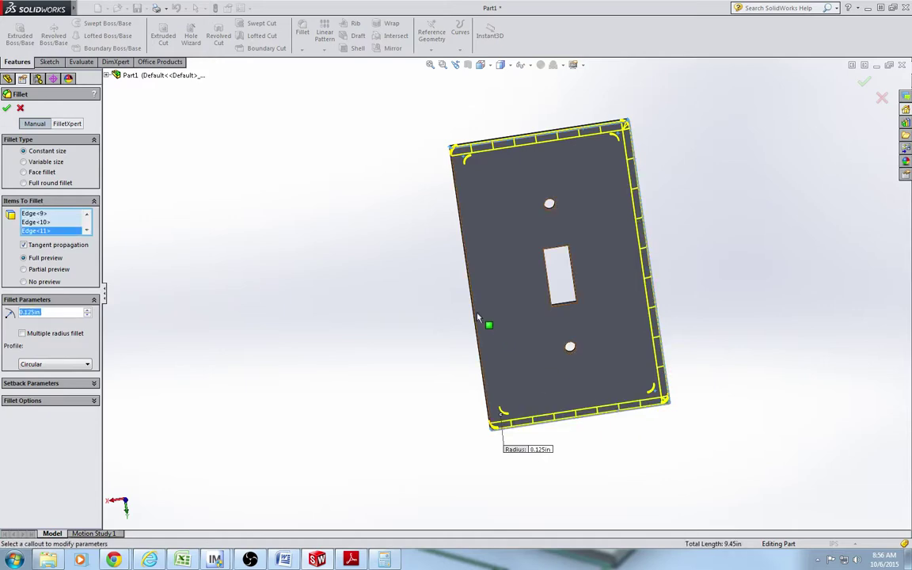
{"action": "left_click", "coordinate": [474, 316]}
{"action": "middle_click_drag", "start_coordinate": [442, 289], "coordinate": [438, 147]}
{"action": "middle_click_drag", "start_coordinate": [603, 351], "coordinate": [570, 193]}
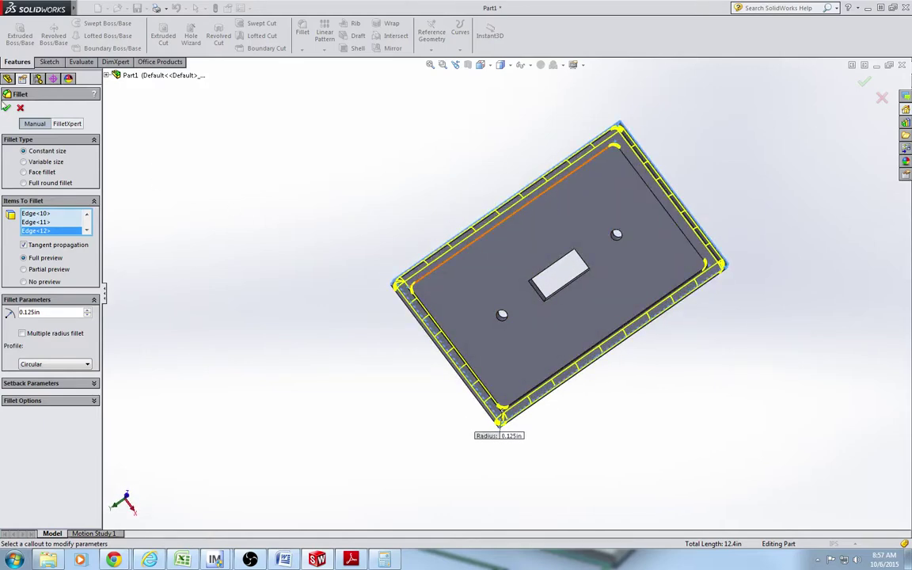
{"action": "left_click", "coordinate": [6, 108]}
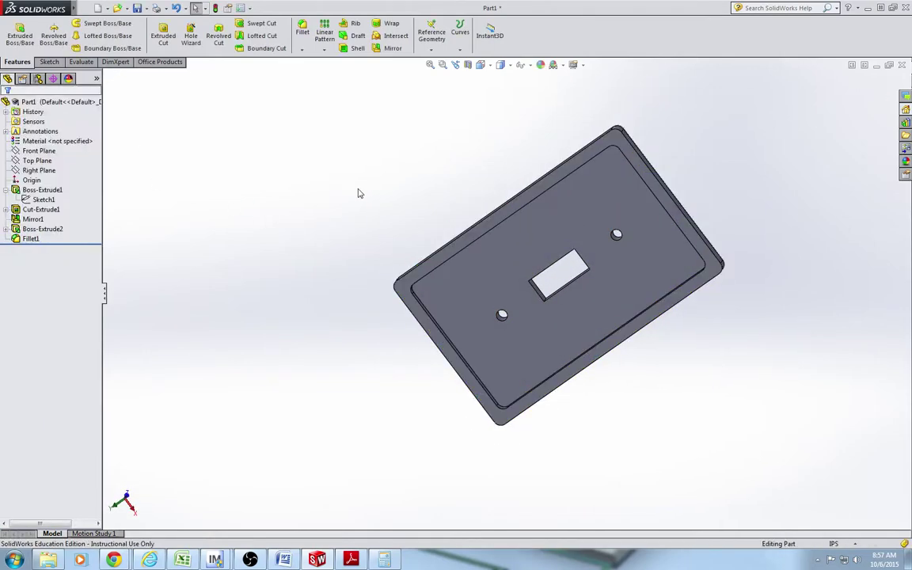
Chamfer the front edges of both screw holes with a 0.05 in distance at 45 degrees.
{"action": "middle_click_drag", "start_coordinate": [358, 194], "coordinate": [586, 328]}
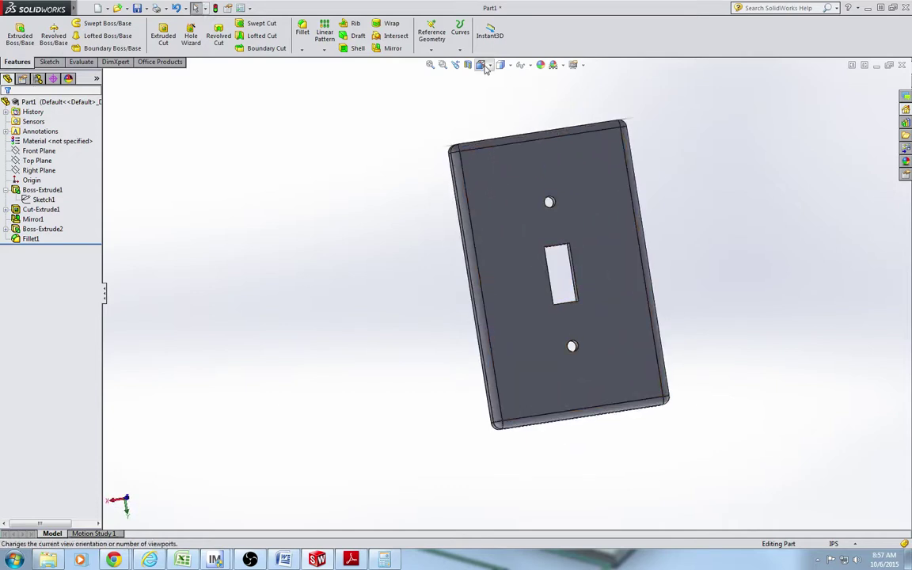
{"action": "middle_click_drag", "start_coordinate": [486, 69], "coordinate": [513, 93]}
{"action": "left_click", "coordinate": [485, 66]}
{"action": "left_click", "coordinate": [488, 109]}
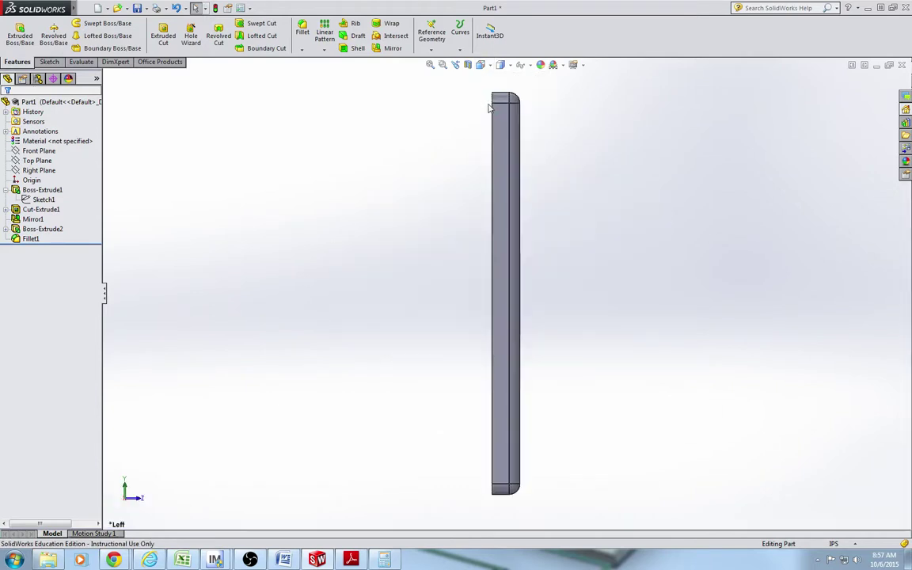
{"action": "left_click", "coordinate": [484, 68]}
{"action": "left_click", "coordinate": [494, 108]}
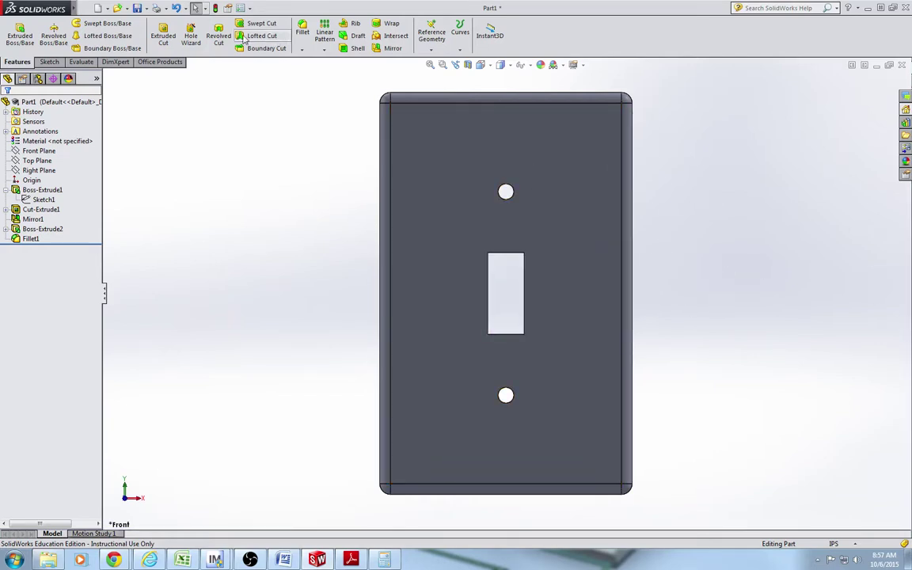
{"action": "left_click", "coordinate": [301, 50]}
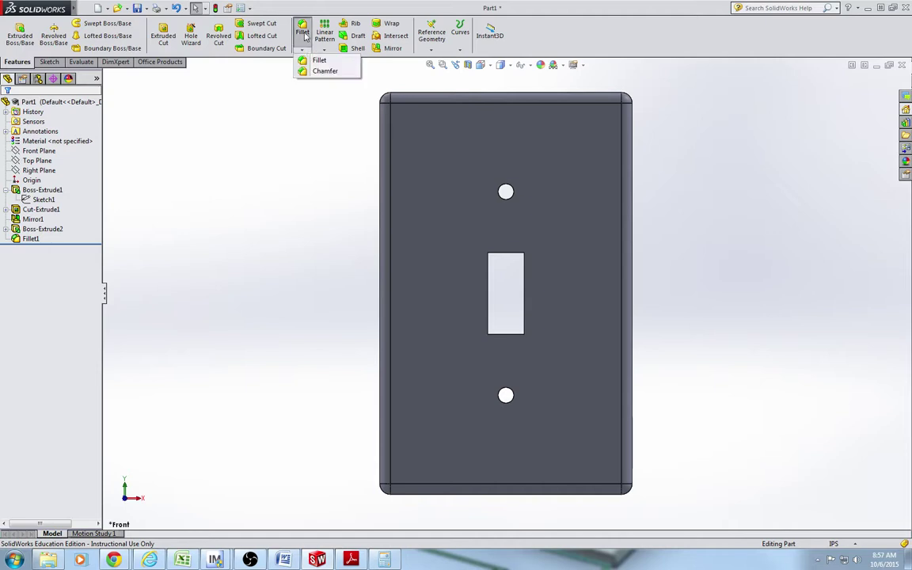
{"action": "left_click", "coordinate": [324, 71]}
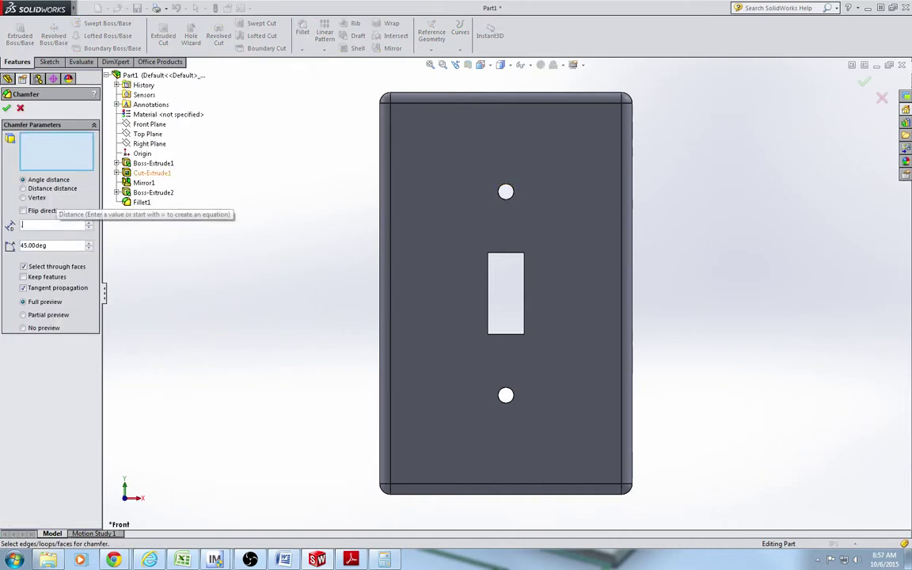
{"action": "type", "text": ".05"}
{"action": "key", "text": "Return"}
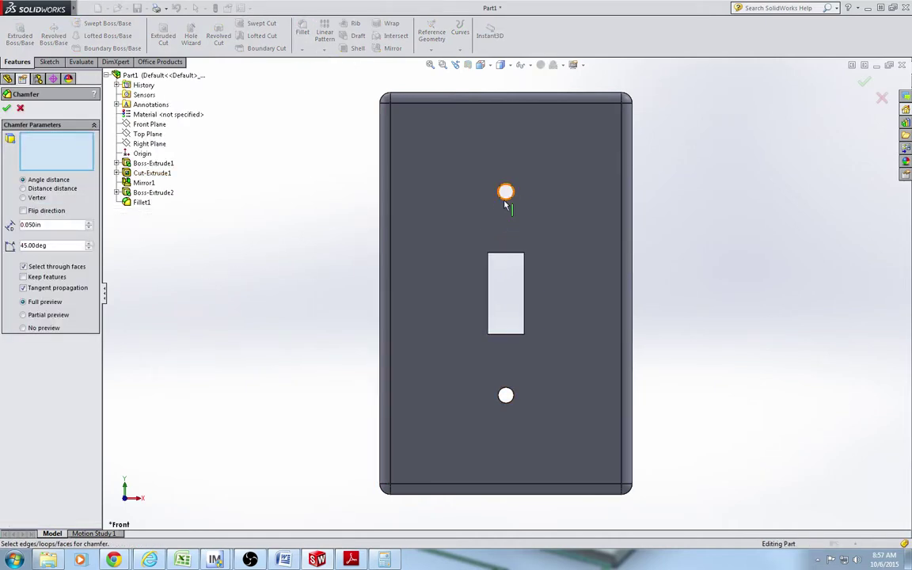
{"action": "left_click", "coordinate": [499, 192]}
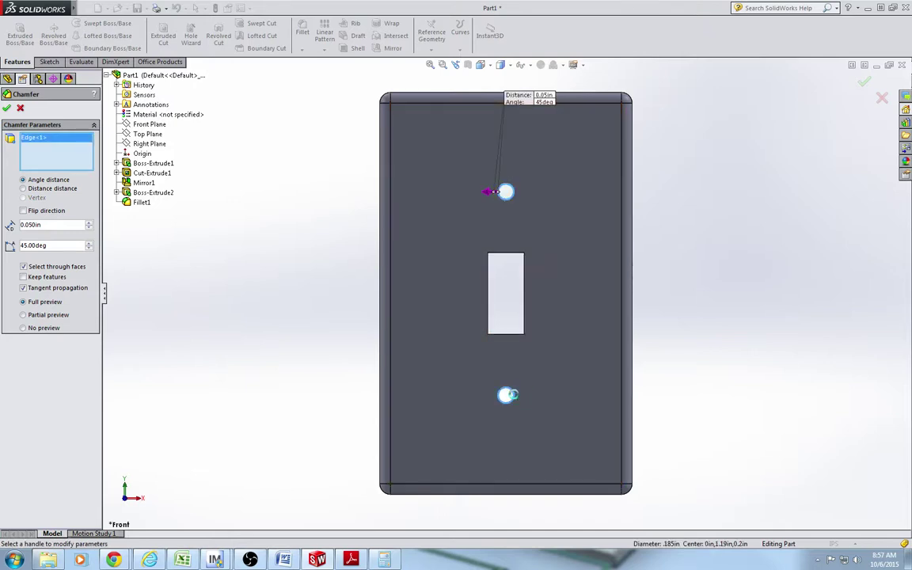
{"action": "left_click", "coordinate": [510, 395]}
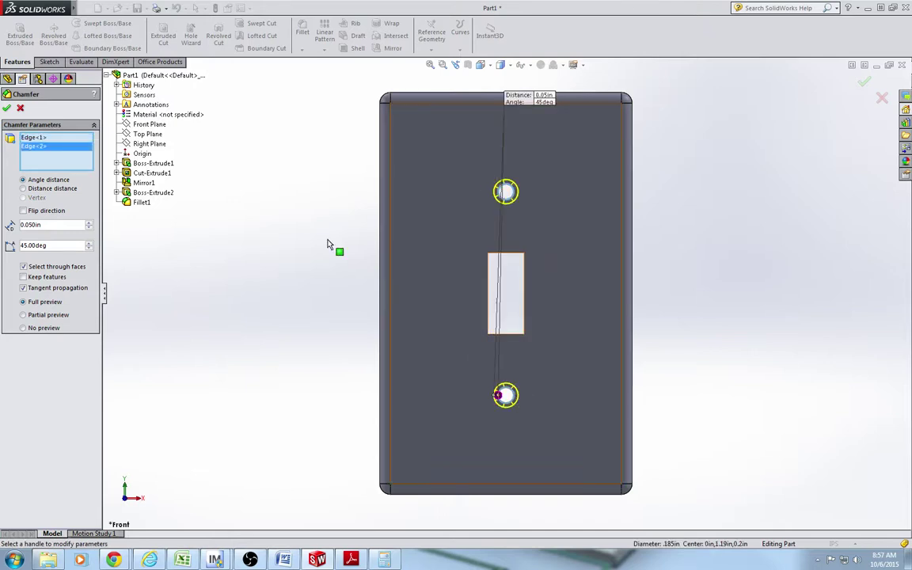
{"action": "left_click", "coordinate": [7, 109]}
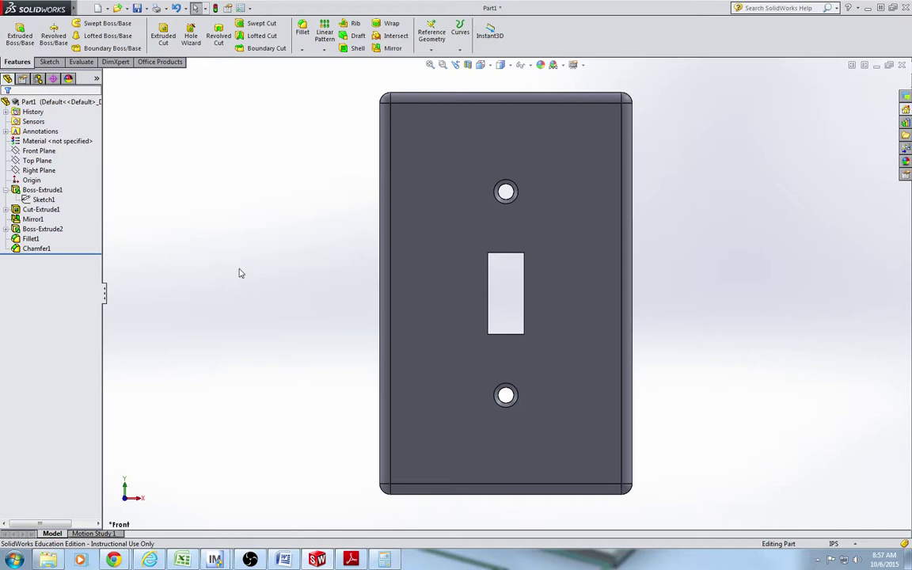
Inspect the front and back of the finished switch plate, ending in the trimetric view.
{"action": "middle_click_drag", "start_coordinate": [700, 244], "coordinate": [641, 276]}
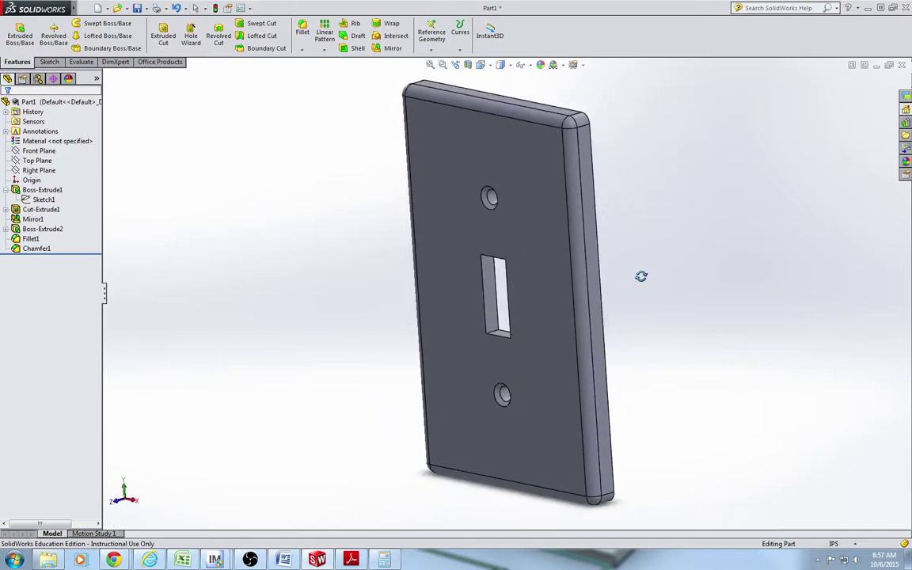
{"action": "key", "text": "ctrl+1"}
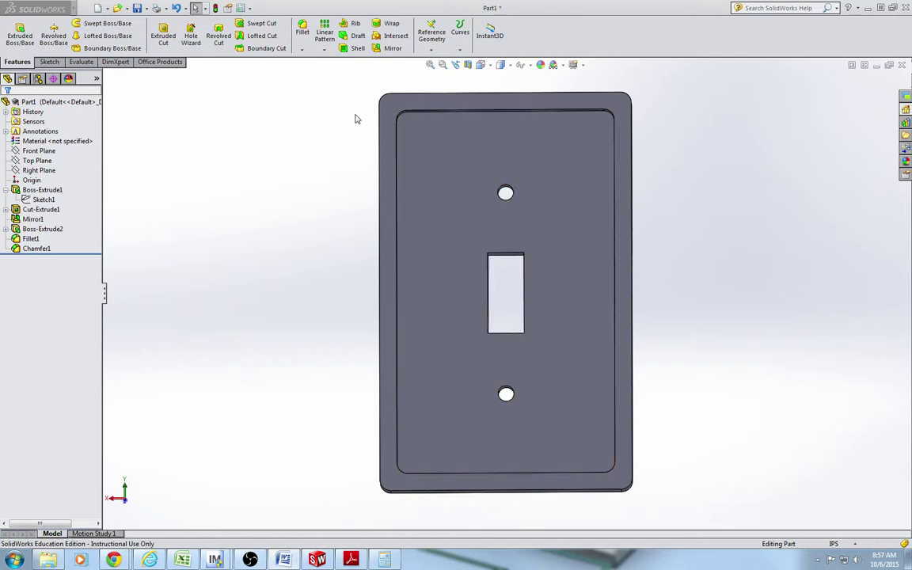
{"action": "left_click", "coordinate": [481, 65]}
{"action": "left_click", "coordinate": [535, 91]}
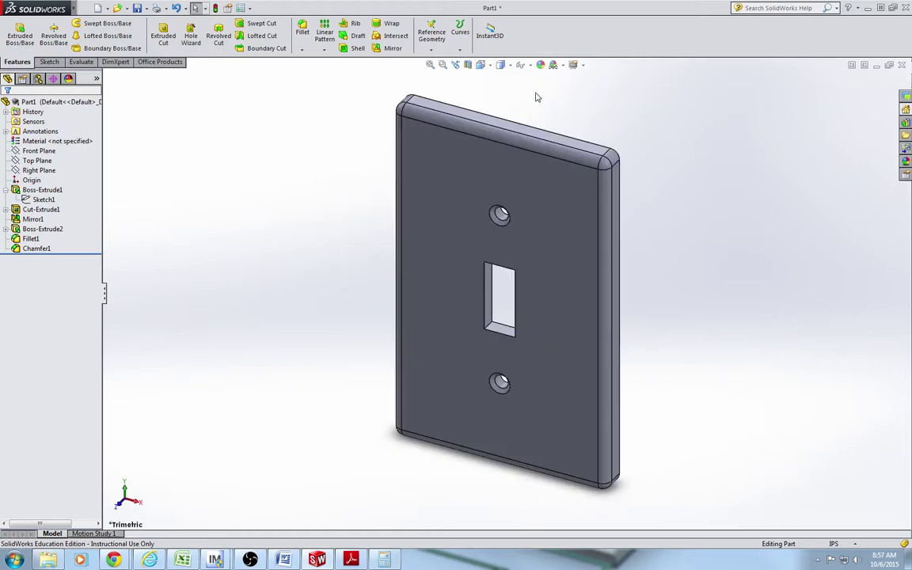
Start an extruded-cut sketch on the plate's recessed back face and add the sketch text "Good".
{"action": "left_click", "coordinate": [481, 65]}
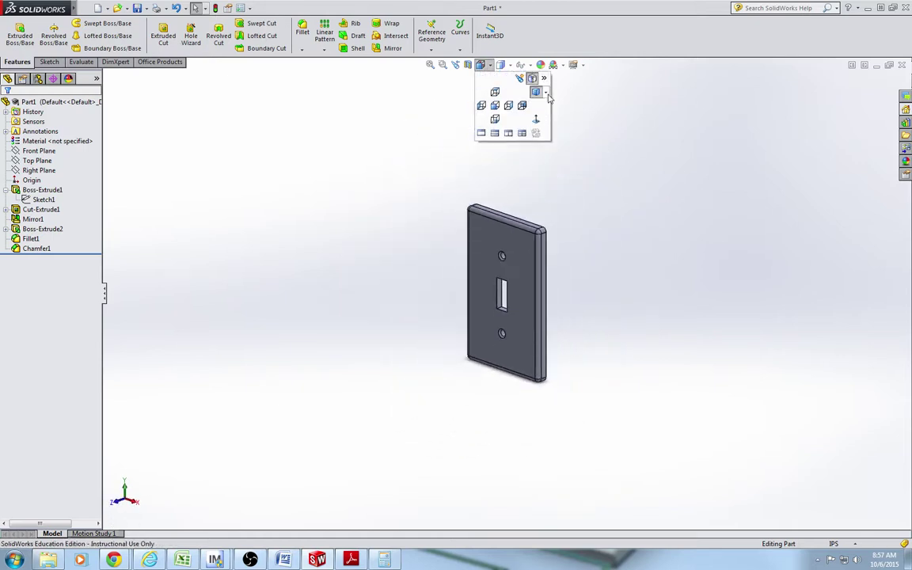
{"action": "left_click", "coordinate": [522, 106]}
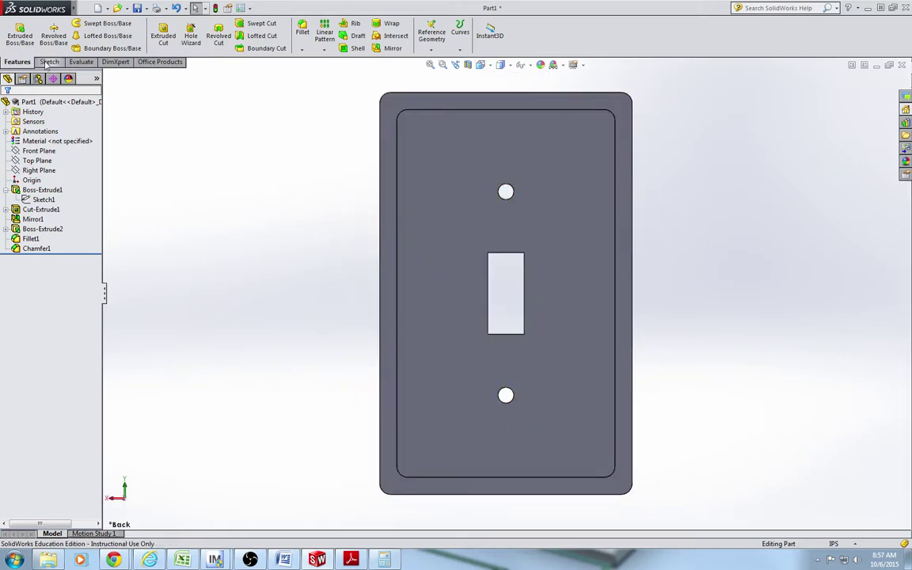
{"action": "left_click", "coordinate": [160, 35]}
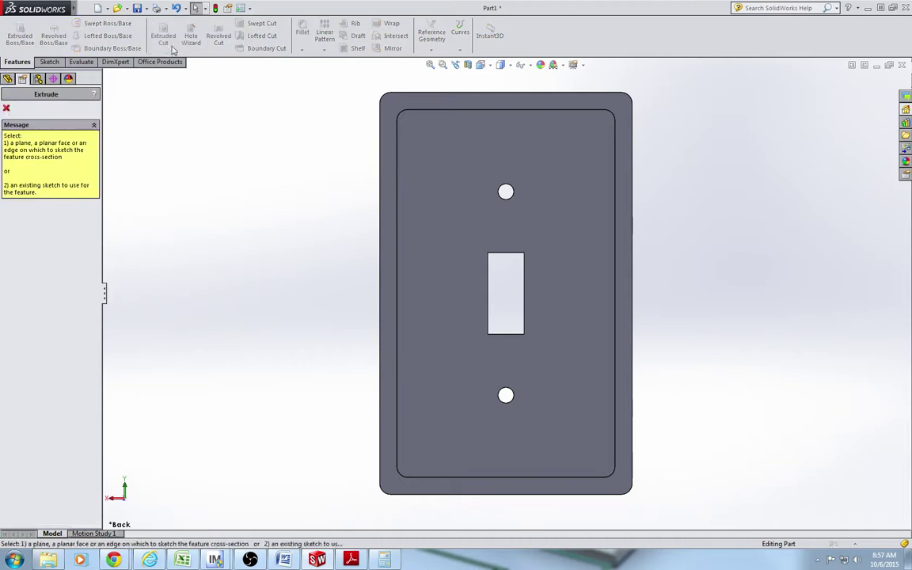
{"action": "left_click", "coordinate": [499, 153]}
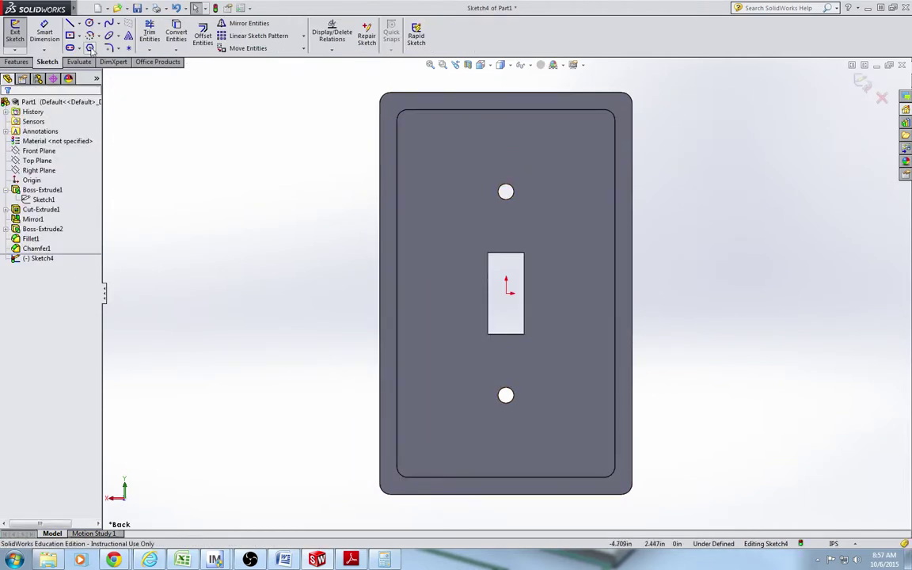
{"action": "left_click", "coordinate": [128, 38]}
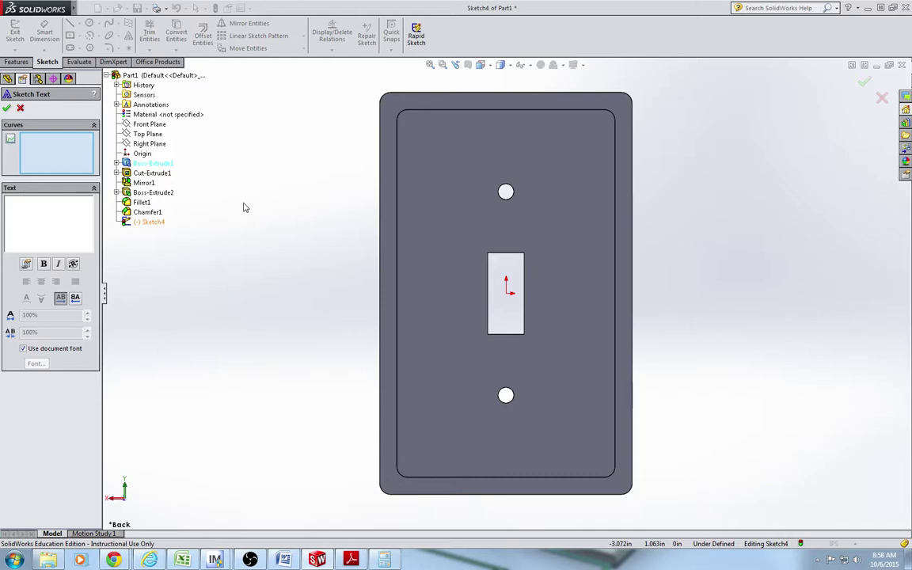
{"action": "type", "text": "Goo"}
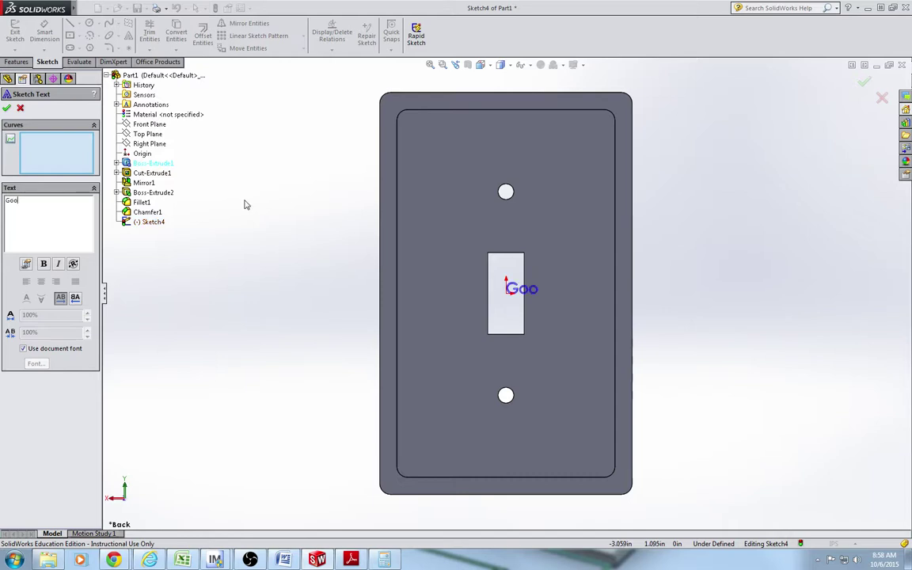
{"action": "type", "text": "d"}
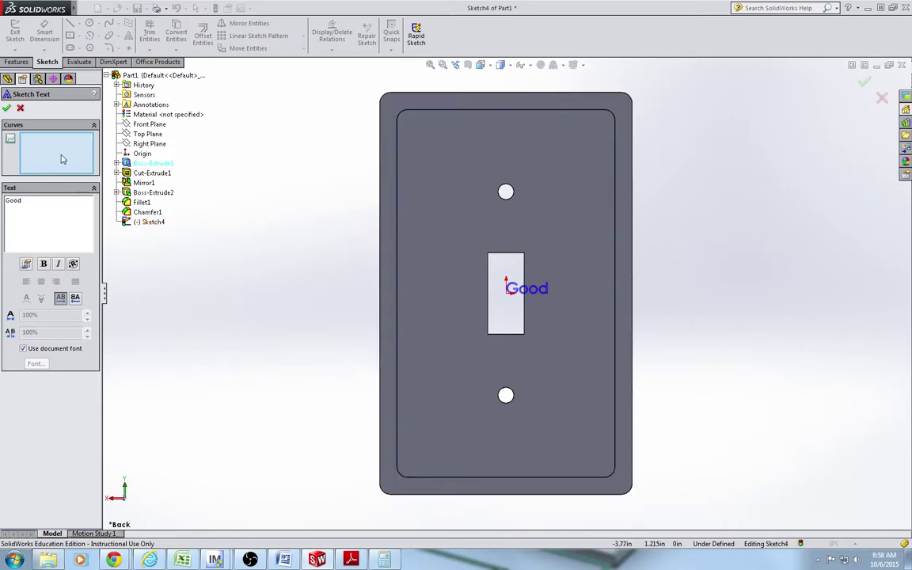
Try out different positions for the sketch text around the upper screw hole.
{"action": "left_click", "coordinate": [448, 155]}
{"action": "left_click", "coordinate": [458, 183]}
{"action": "left_click", "coordinate": [544, 222]}
{"action": "left_click", "coordinate": [552, 168]}
{"action": "left_click", "coordinate": [491, 169]}
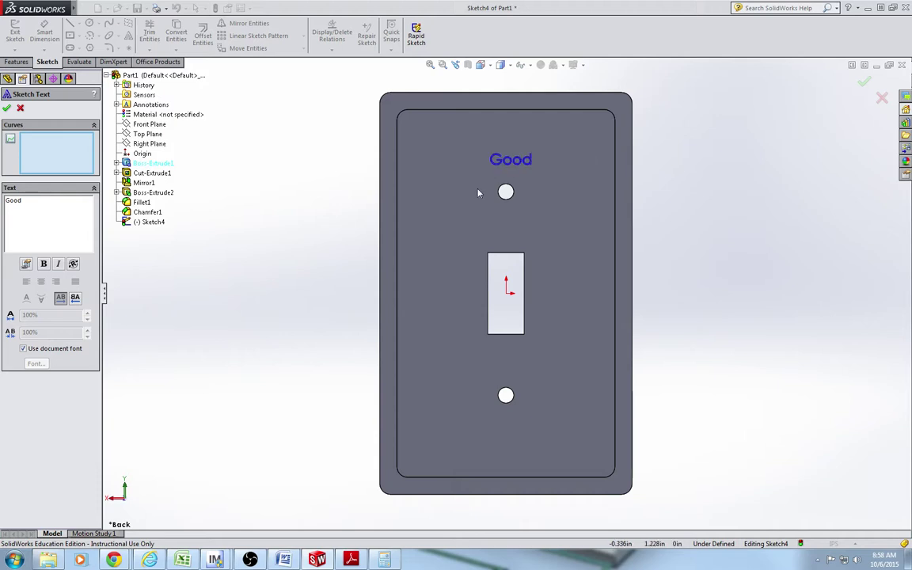
{"action": "left_click", "coordinate": [477, 191]}
Replace the sketch text with "GOOD" in capitals and place it above the upper screw hole.
{"action": "left_click_drag", "start_coordinate": [59, 209], "coordinate": [4, 211]}
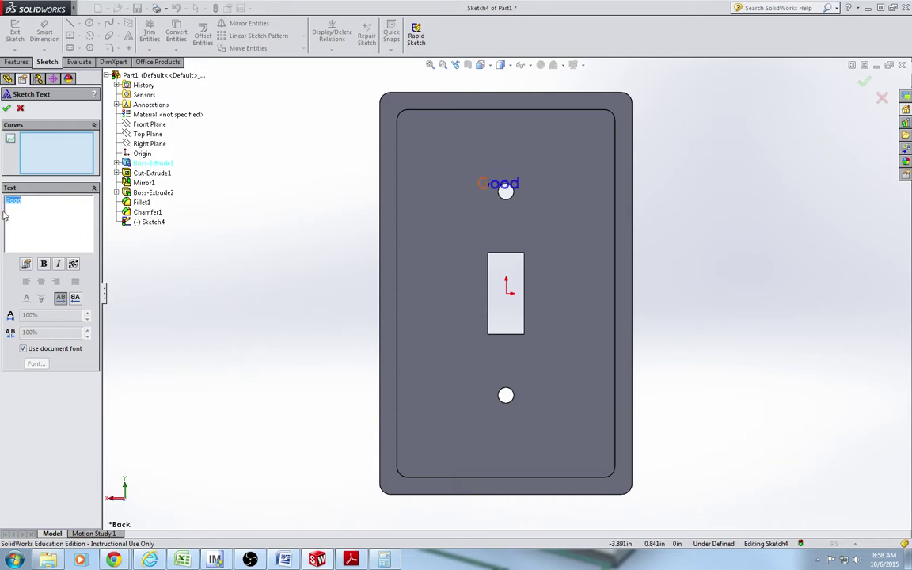
{"action": "type", "text": "GOOD"}
{"action": "left_click_drag", "start_coordinate": [48, 202], "coordinate": [3, 216]}
{"action": "left_click", "coordinate": [44, 265]}
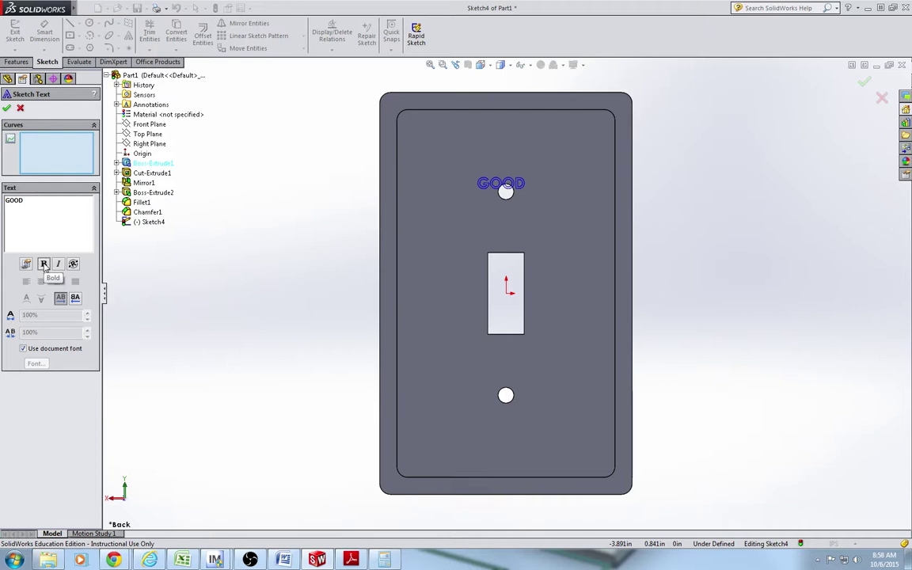
{"action": "left_click", "coordinate": [45, 264]}
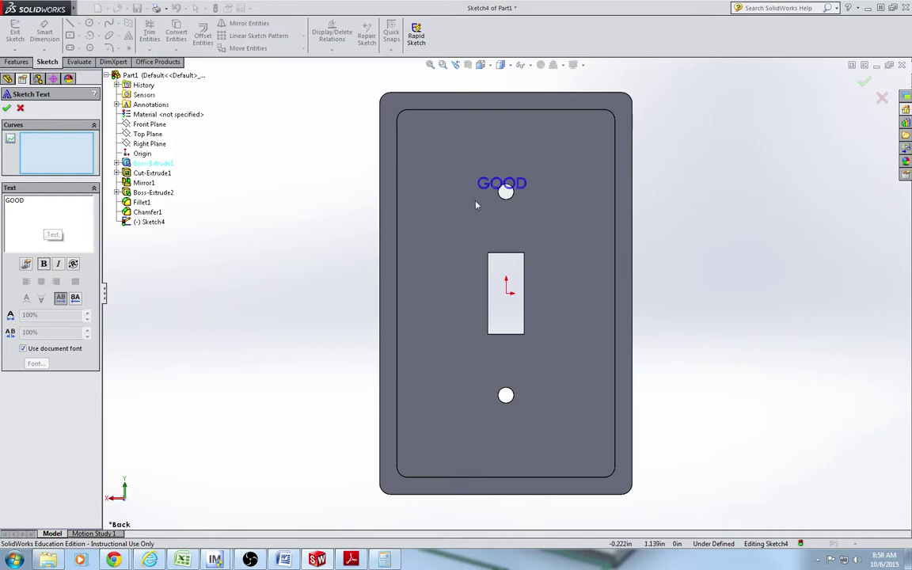
{"action": "left_click", "coordinate": [473, 165]}
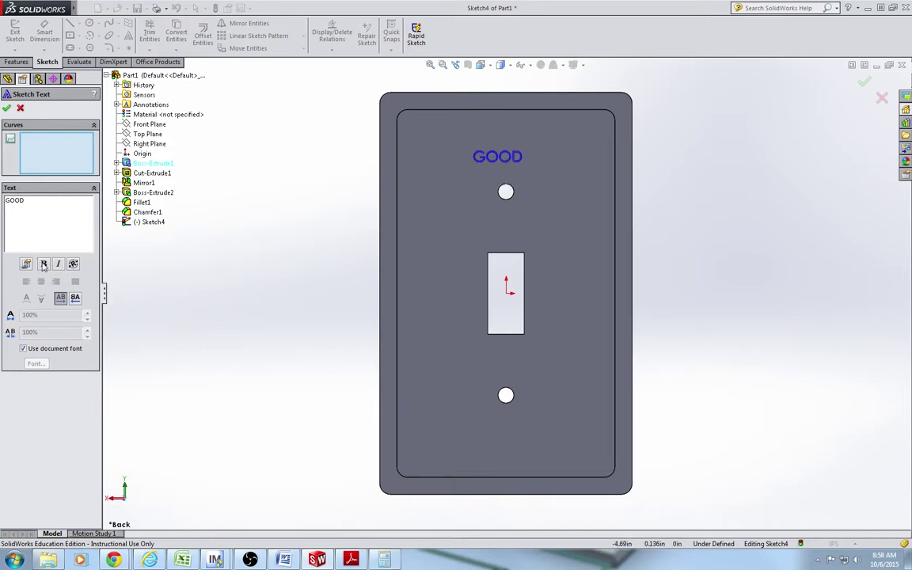
Stop using the document font for the sketch text and set its height to 18 points.
{"action": "left_click_drag", "start_coordinate": [45, 203], "coordinate": [7, 209]}
{"action": "left_click", "coordinate": [23, 349]}
{"action": "left_click", "coordinate": [36, 364]}
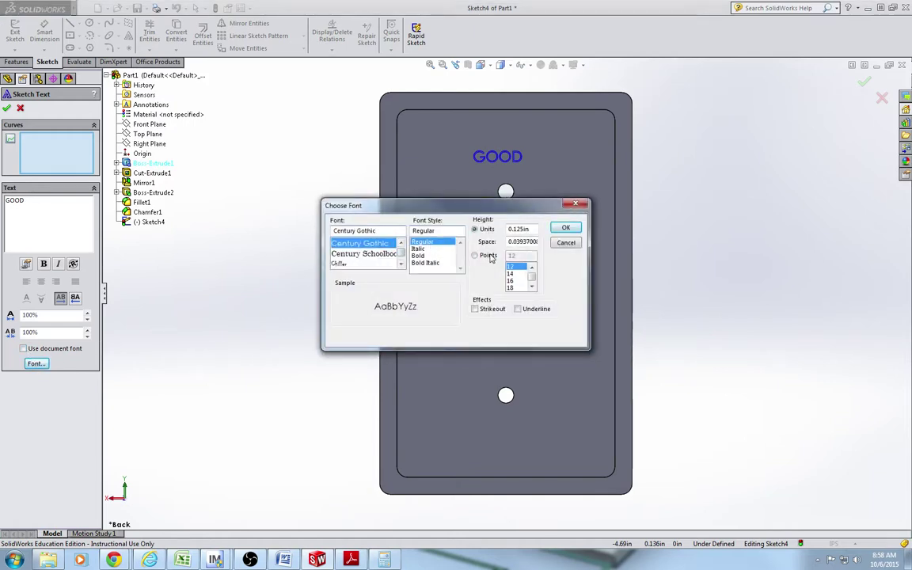
{"action": "left_click", "coordinate": [489, 256]}
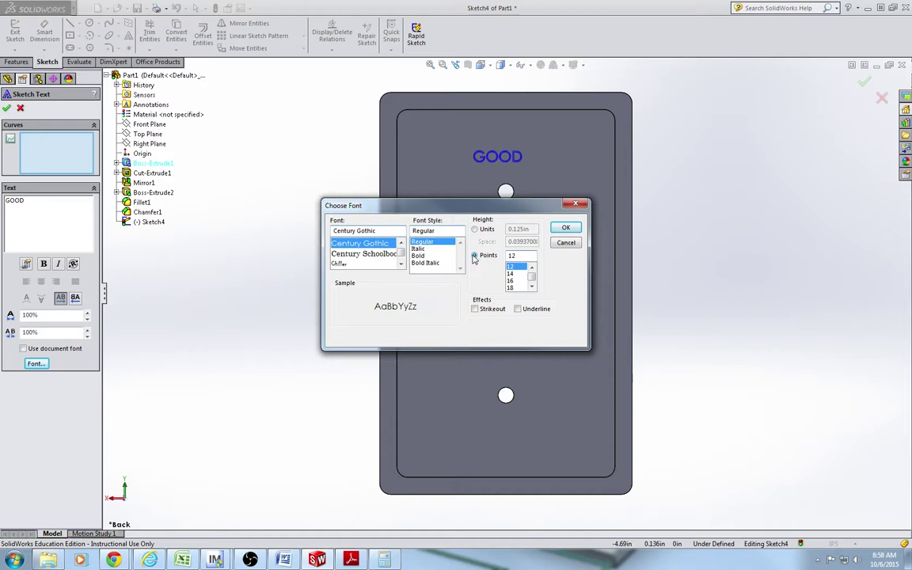
{"action": "left_click", "coordinate": [521, 289]}
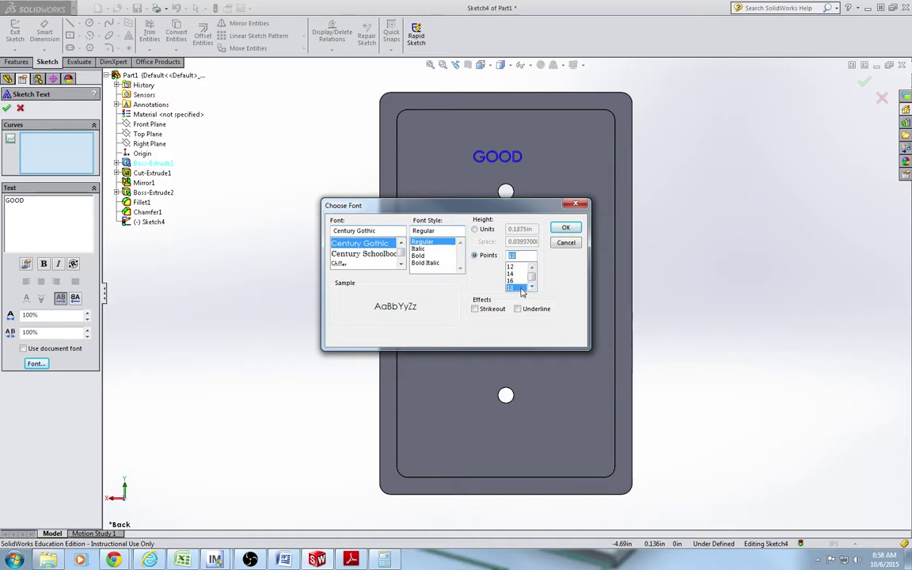
{"action": "left_click", "coordinate": [565, 232]}
Try positioning the enlarged text between the upper screw hole and the switch hole.
{"action": "left_click", "coordinate": [483, 198]}
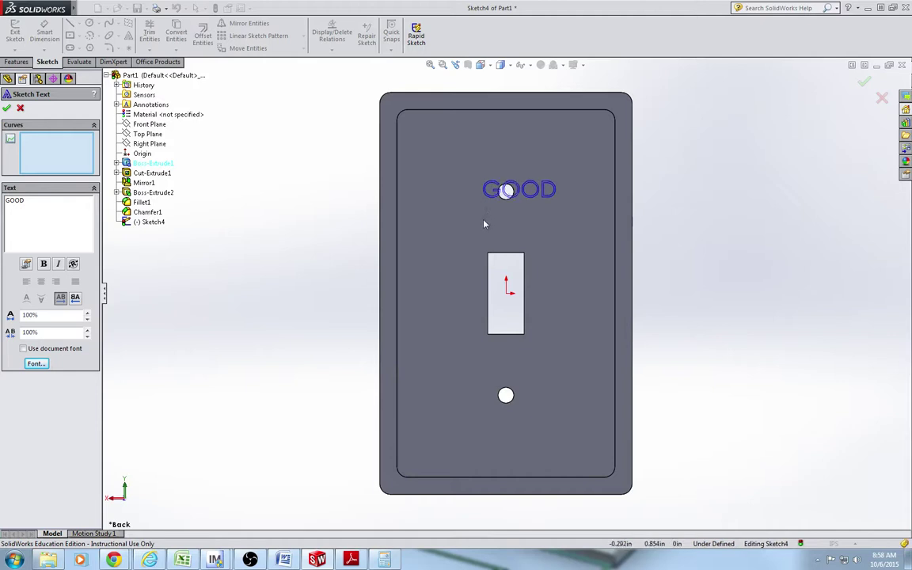
{"action": "left_click", "coordinate": [484, 222]}
{"action": "left_click", "coordinate": [471, 225]}
{"action": "left_click", "coordinate": [464, 225]}
{"action": "left_click_drag", "start_coordinate": [496, 233], "coordinate": [467, 234]}
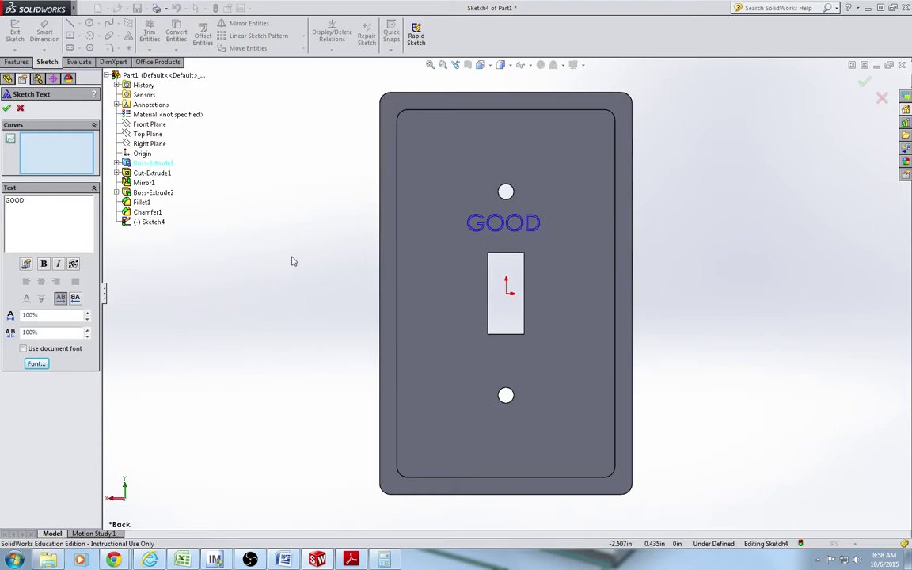
Position the text roughly centred above the upper screw hole, just under the raised border's inner edge, and accept it.
{"action": "left_click", "coordinate": [490, 135]}
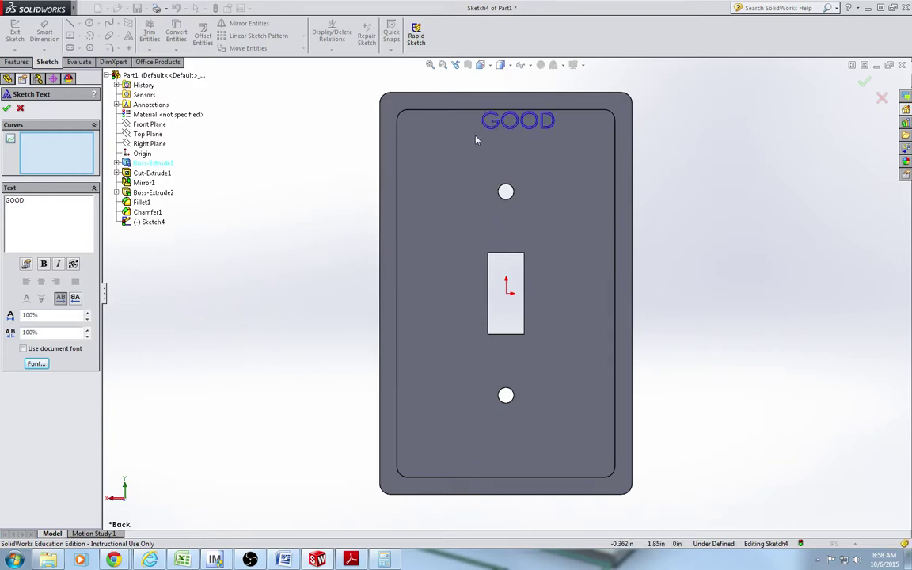
{"action": "left_click_drag", "start_coordinate": [476, 135], "coordinate": [467, 143]}
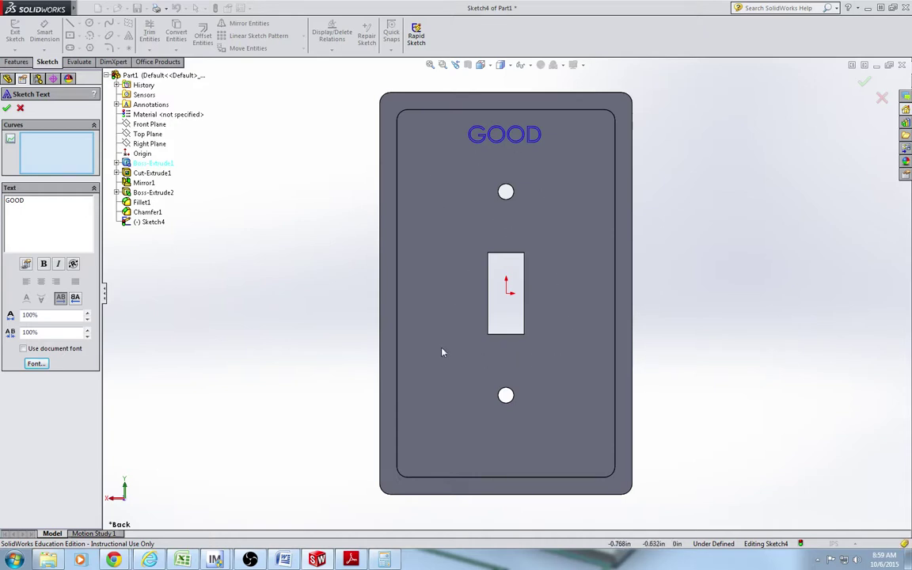
{"action": "left_click", "coordinate": [500, 118]}
{"action": "left_click", "coordinate": [488, 117]}
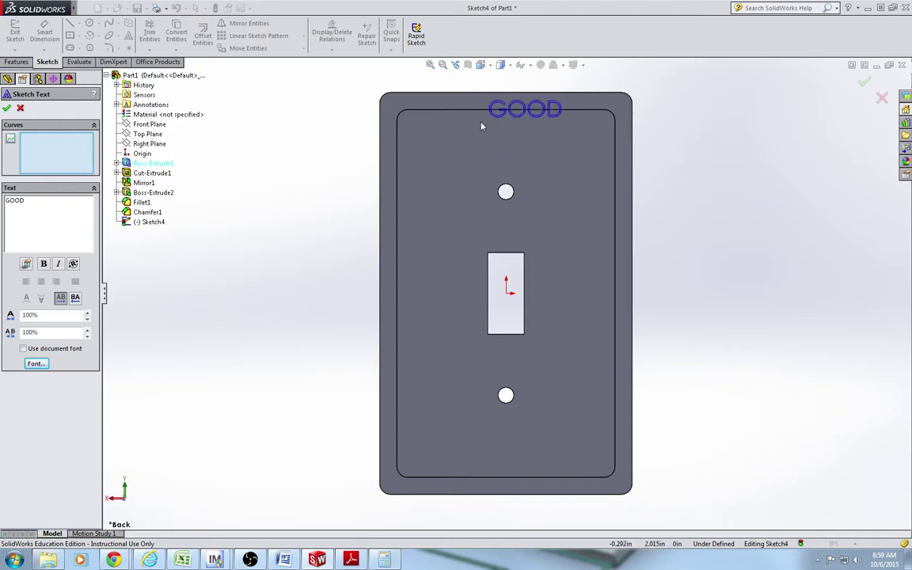
{"action": "left_click_drag", "start_coordinate": [481, 126], "coordinate": [472, 134]}
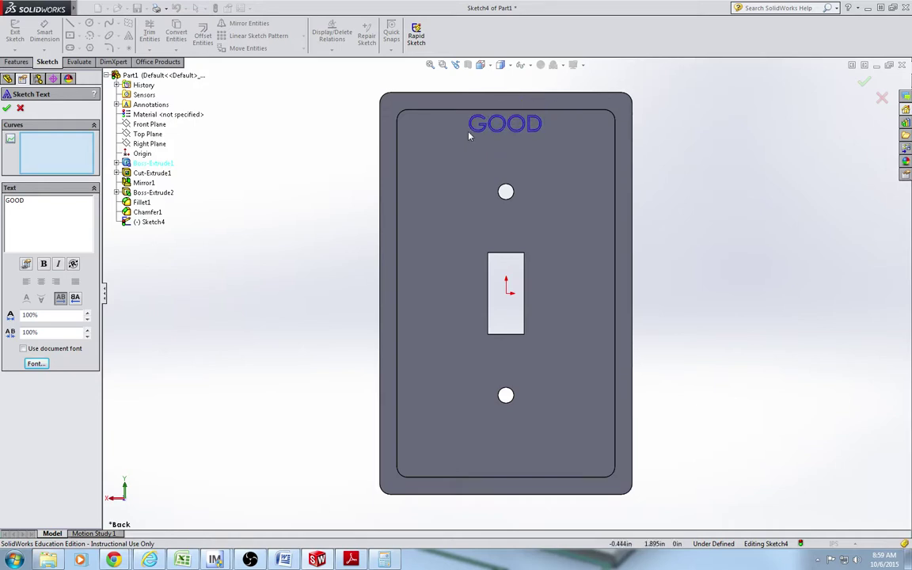
{"action": "left_click", "coordinate": [465, 130]}
{"action": "left_click", "coordinate": [468, 130]}
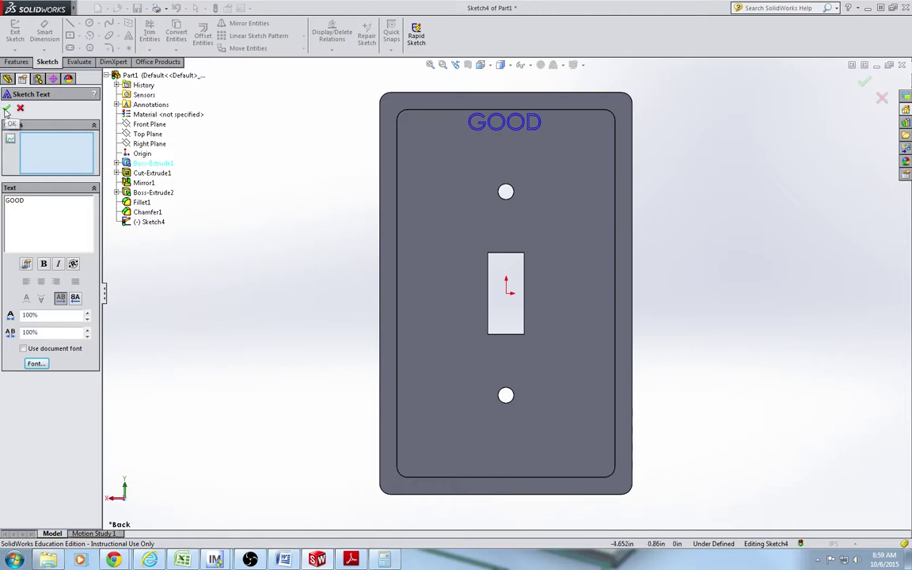
{"action": "left_click", "coordinate": [7, 110]}
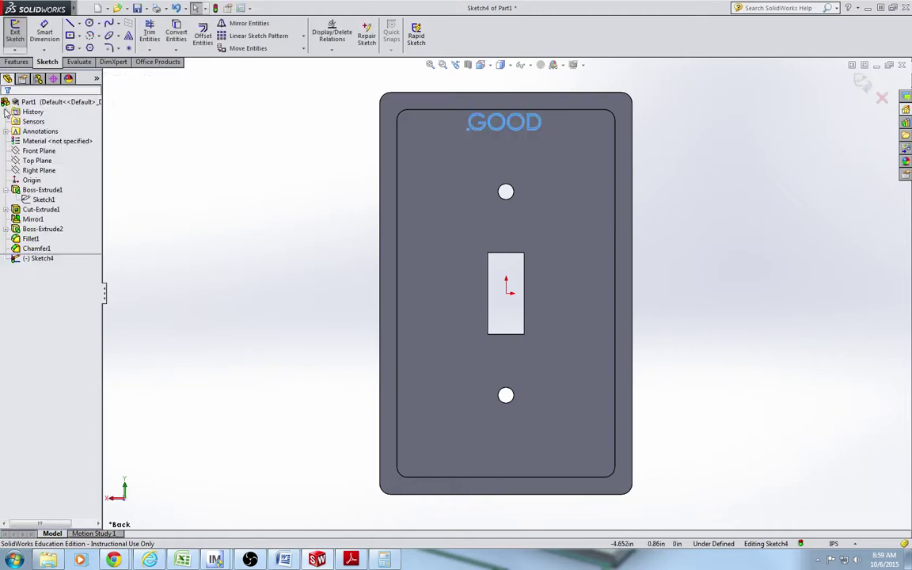
Finish the text sketch and cut the lettering into the back face with a blind depth of 0.05 in.
{"action": "left_click", "coordinate": [861, 86]}
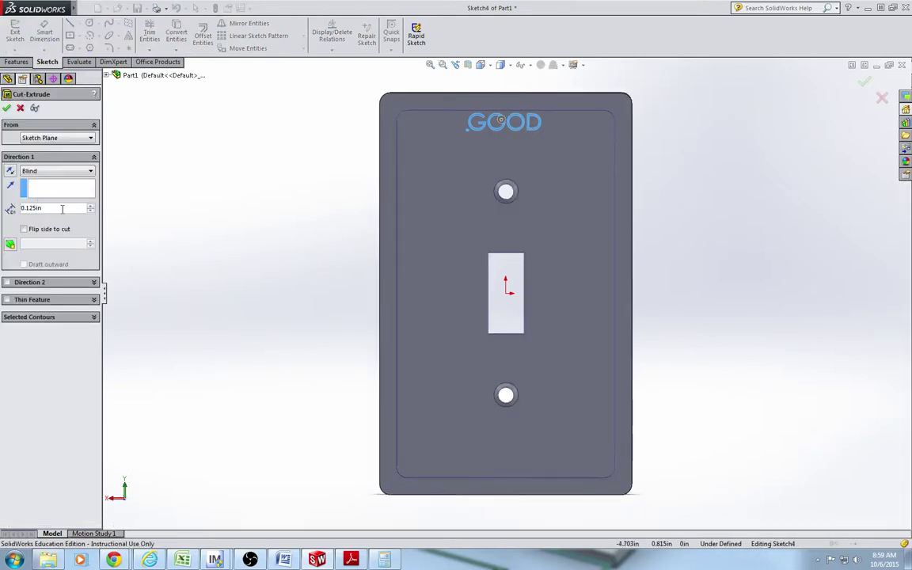
{"action": "left_click_drag", "start_coordinate": [62, 209], "coordinate": [11, 210]}
{"action": "type", "text": "."}
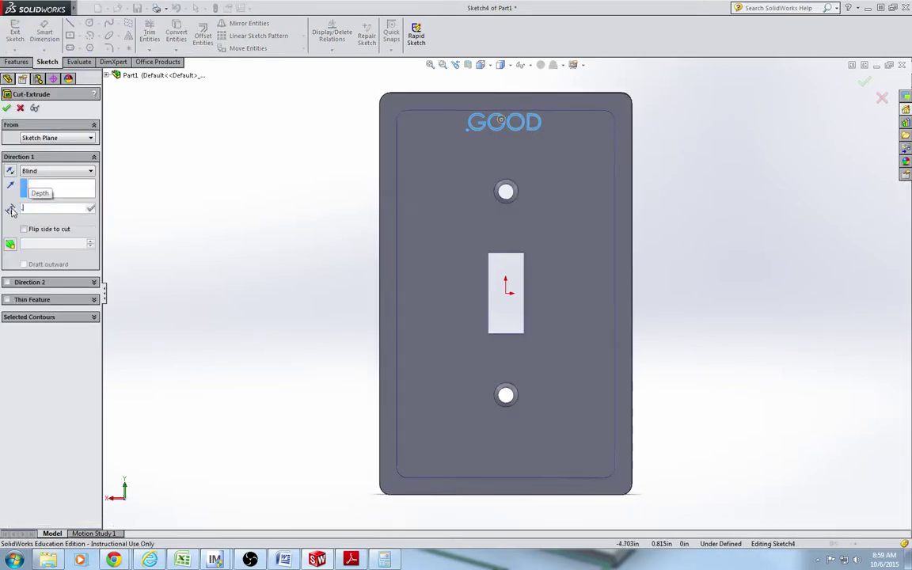
{"action": "type", "text": ".05"}
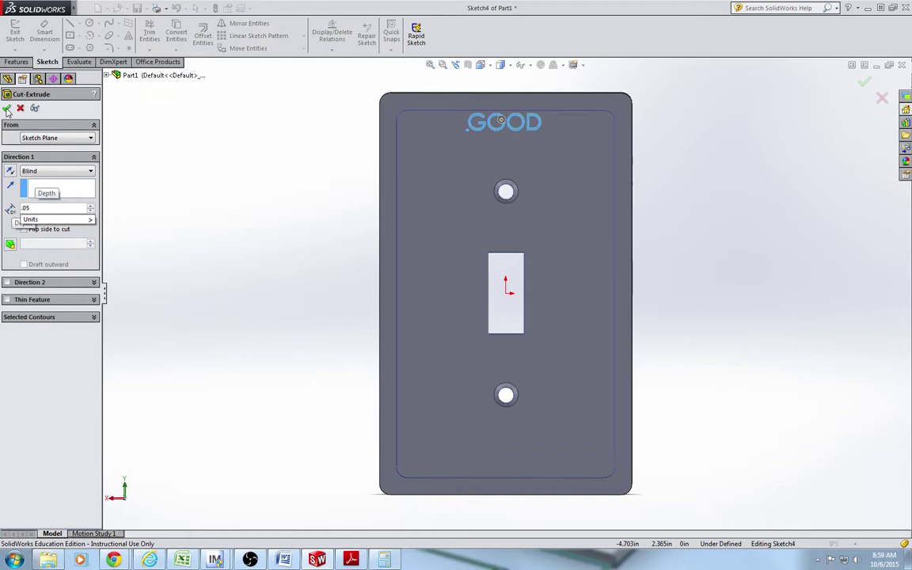
{"action": "key", "text": "Return"}
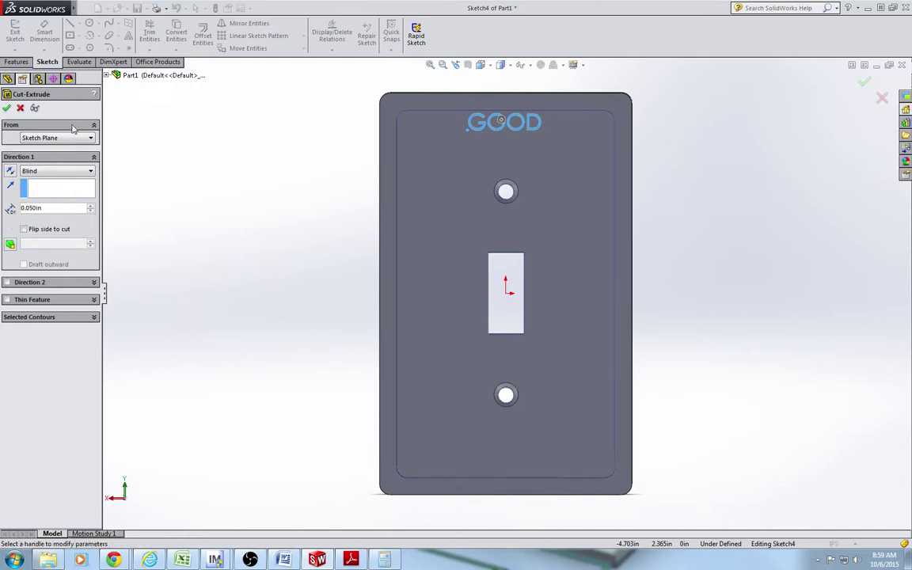
{"action": "left_click", "coordinate": [6, 109]}
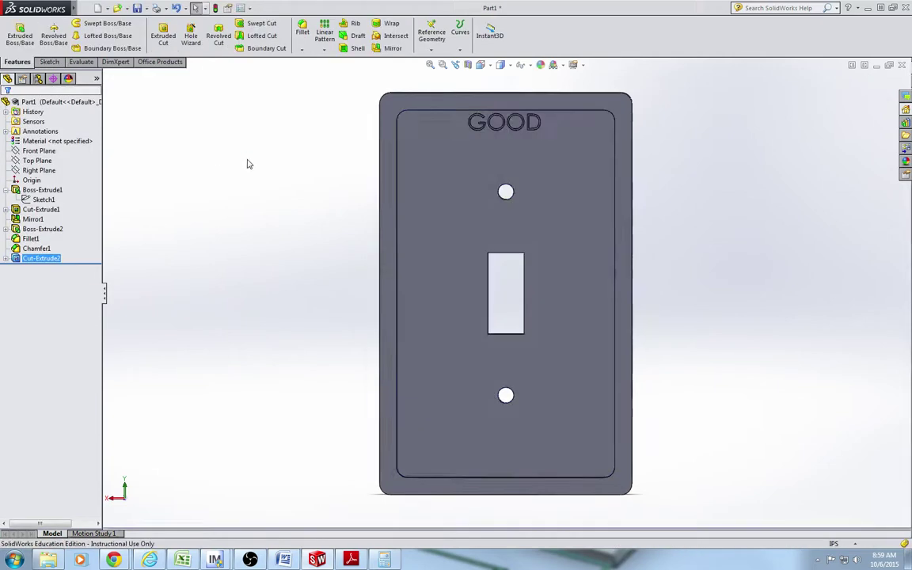
Examine the engraved lettering up close on the back, and turn the plate around to check its front.
{"action": "scroll", "coordinate": [505, 197], "scroll_direction": "down", "scroll_amount": 5}
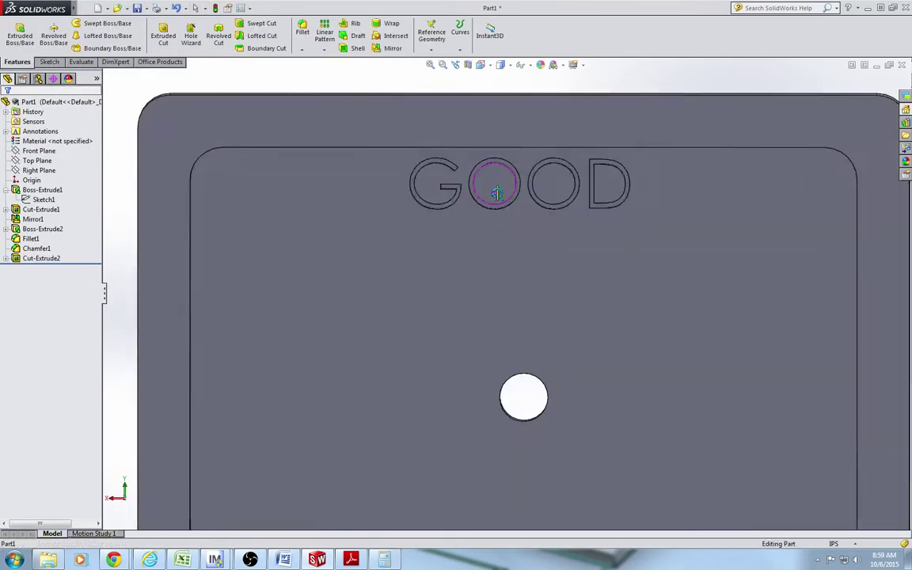
{"action": "middle_click_drag", "start_coordinate": [507, 197], "coordinate": [469, 185]}
{"action": "mouse_move", "coordinate": [437, 185]}
{"action": "middle_mouse_down"}
{"action": "mouse_move", "coordinate": [505, 186]}
{"action": "mouse_move", "coordinate": [443, 187]}
{"action": "middle_mouse_up"}
{"action": "scroll", "coordinate": [492, 261], "scroll_direction": "up", "scroll_amount": 6}
{"action": "scroll", "coordinate": [504, 384], "scroll_direction": "up", "scroll_amount": 5}
{"action": "scroll", "coordinate": [510, 285], "scroll_direction": "down", "scroll_amount": 4}
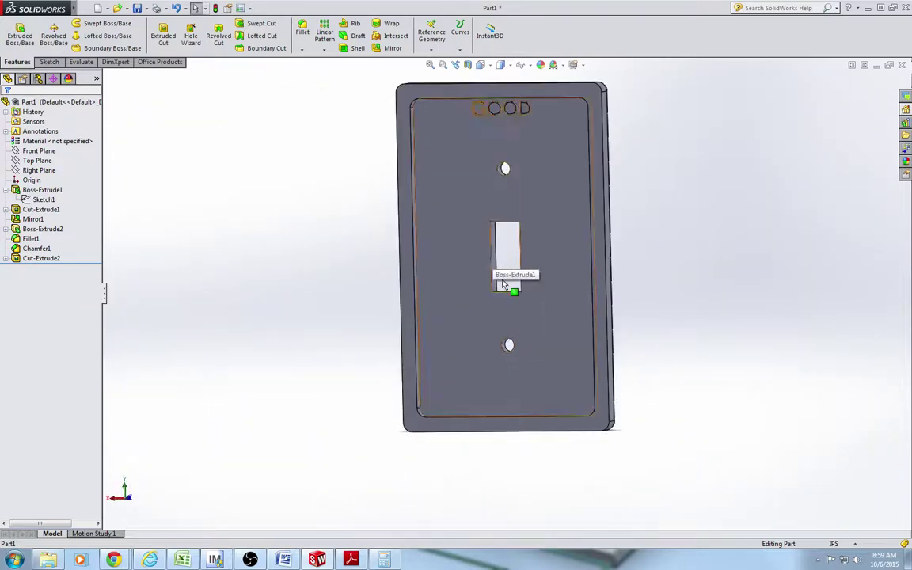
{"action": "scroll", "coordinate": [504, 249], "scroll_direction": "up", "scroll_amount": 2}
{"action": "middle_click_drag", "start_coordinate": [510, 258], "coordinate": [575, 287]}
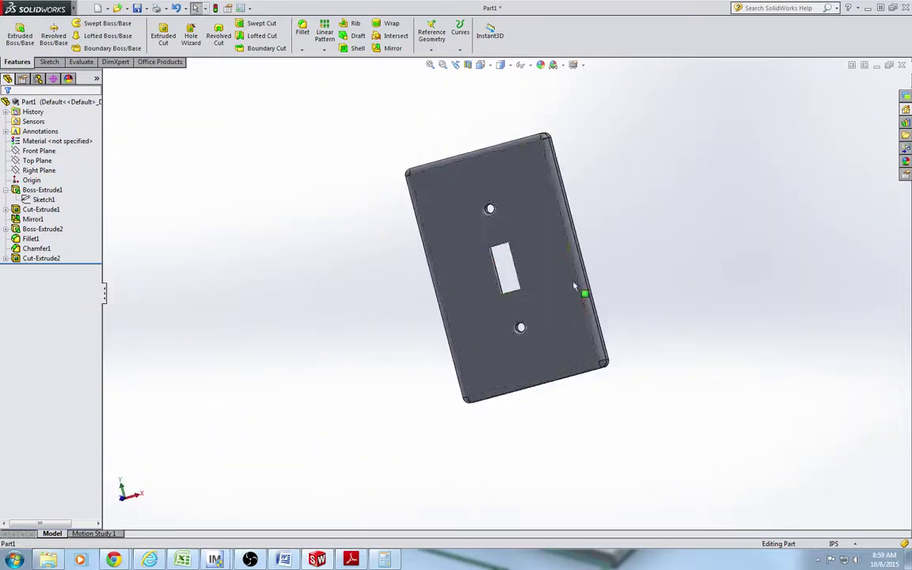